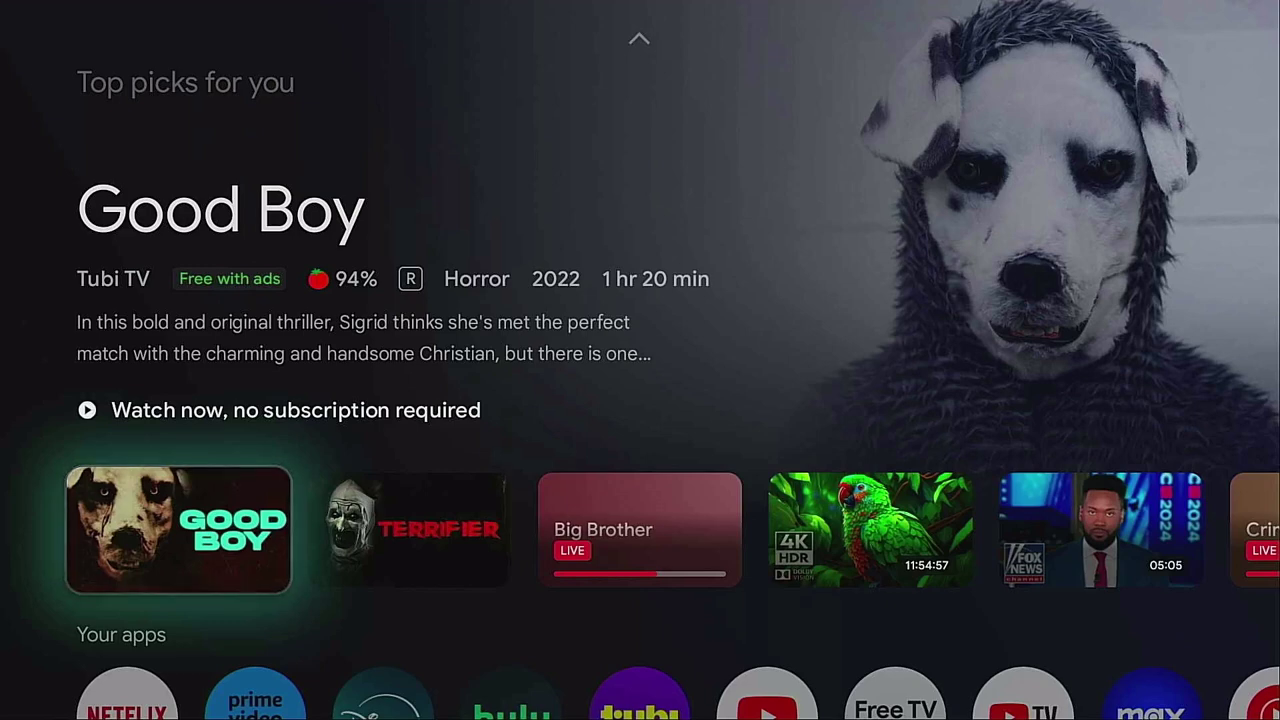
# Return from the Good Boy preview to the For you page's top navigation
pyautogui.press('Up')
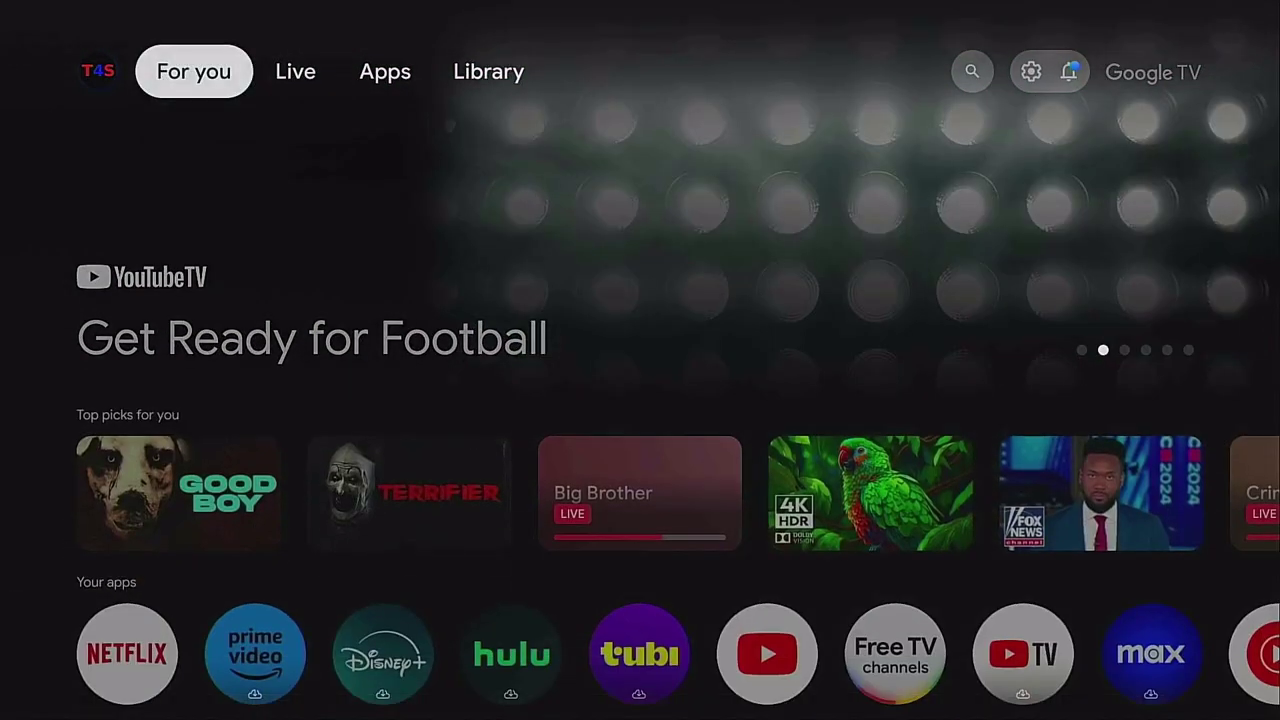
# Open All settings > Apps and the full list of installed apps
pyautogui.press('Right')
pyautogui.press('Right')
pyautogui.press('Right')
pyautogui.press('Right')
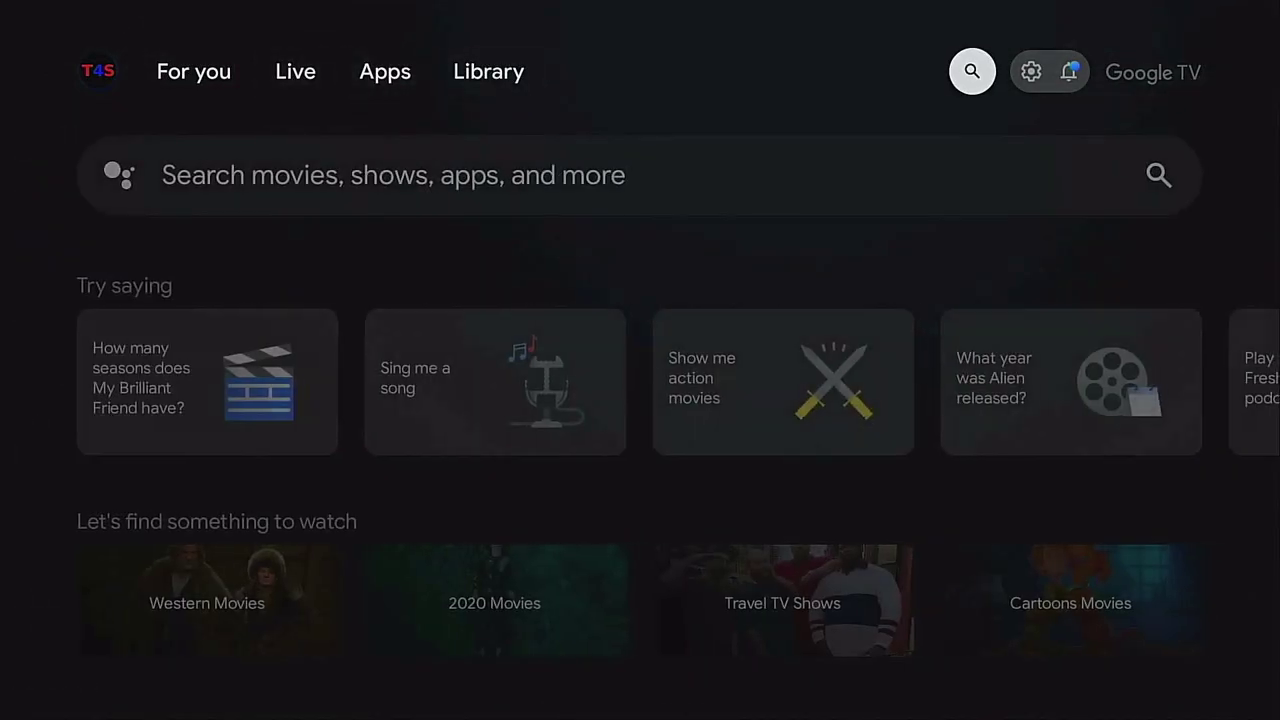
pyautogui.press('Right')
pyautogui.press('Return')
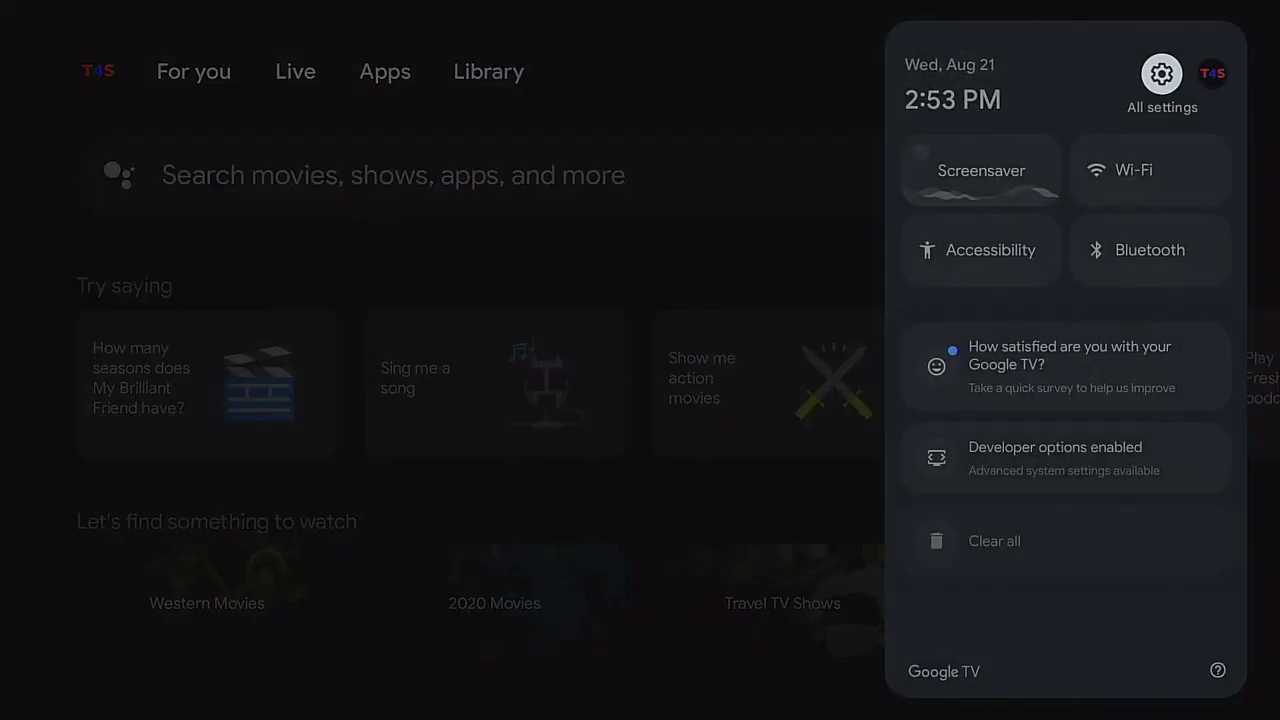
pyautogui.press('Return')
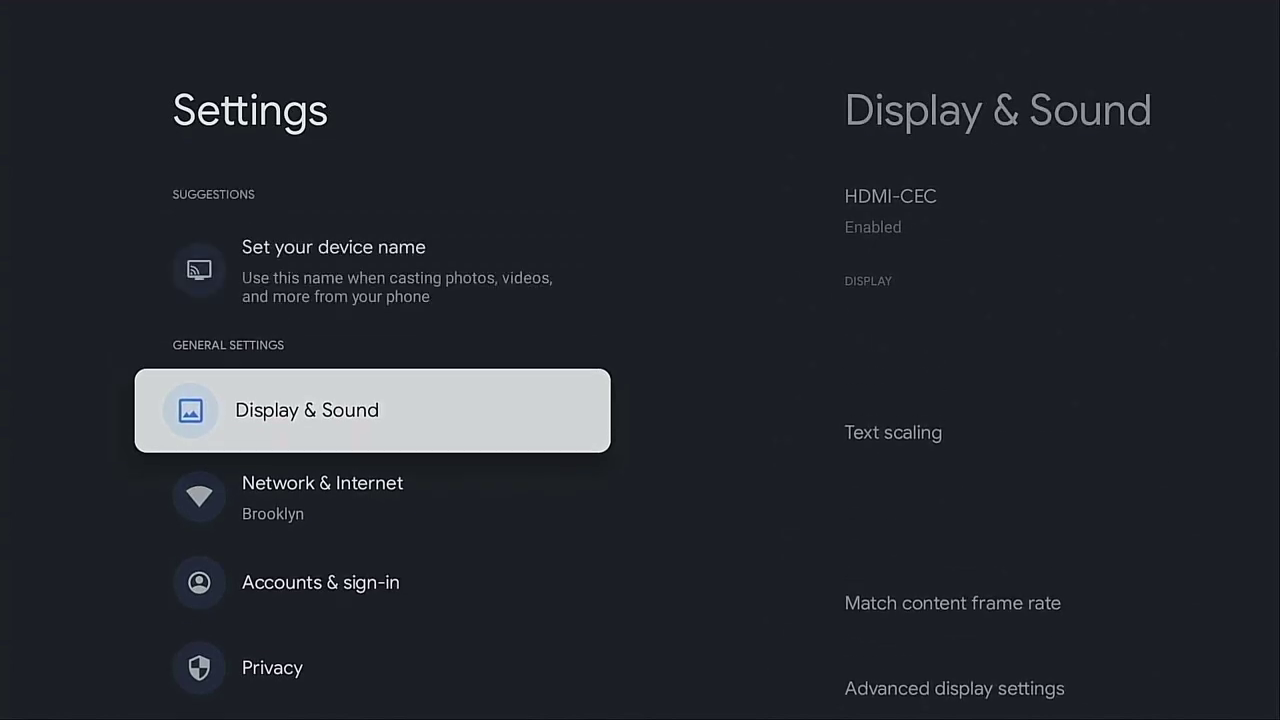
pyautogui.press('Down')
pyautogui.press('Down')
pyautogui.press('Down')
pyautogui.press('Down')
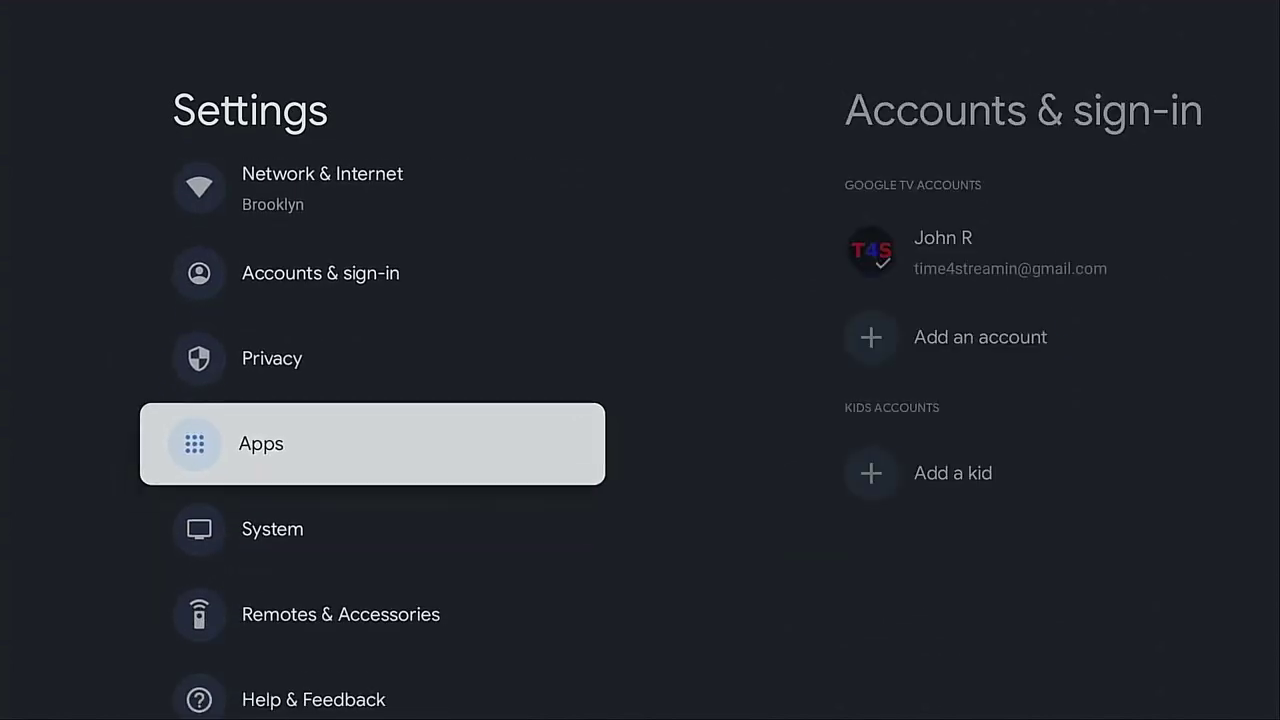
pyautogui.press('Return')
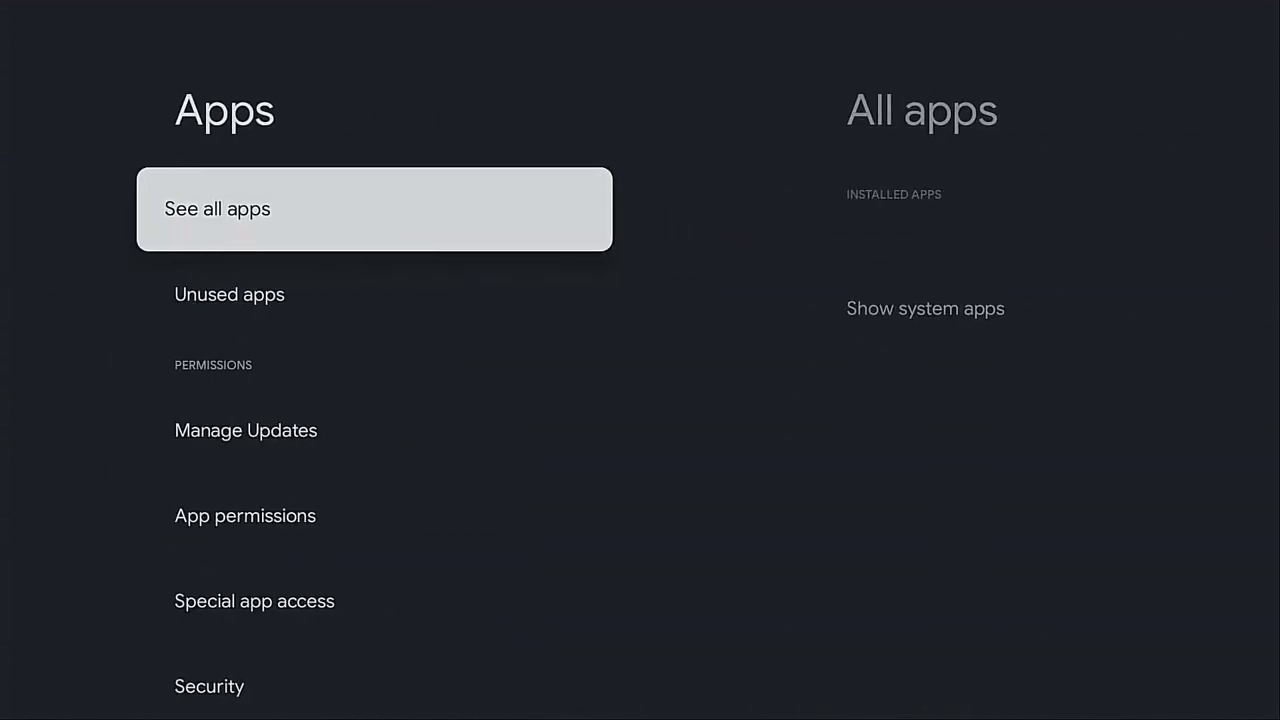
pyautogui.press('Return')
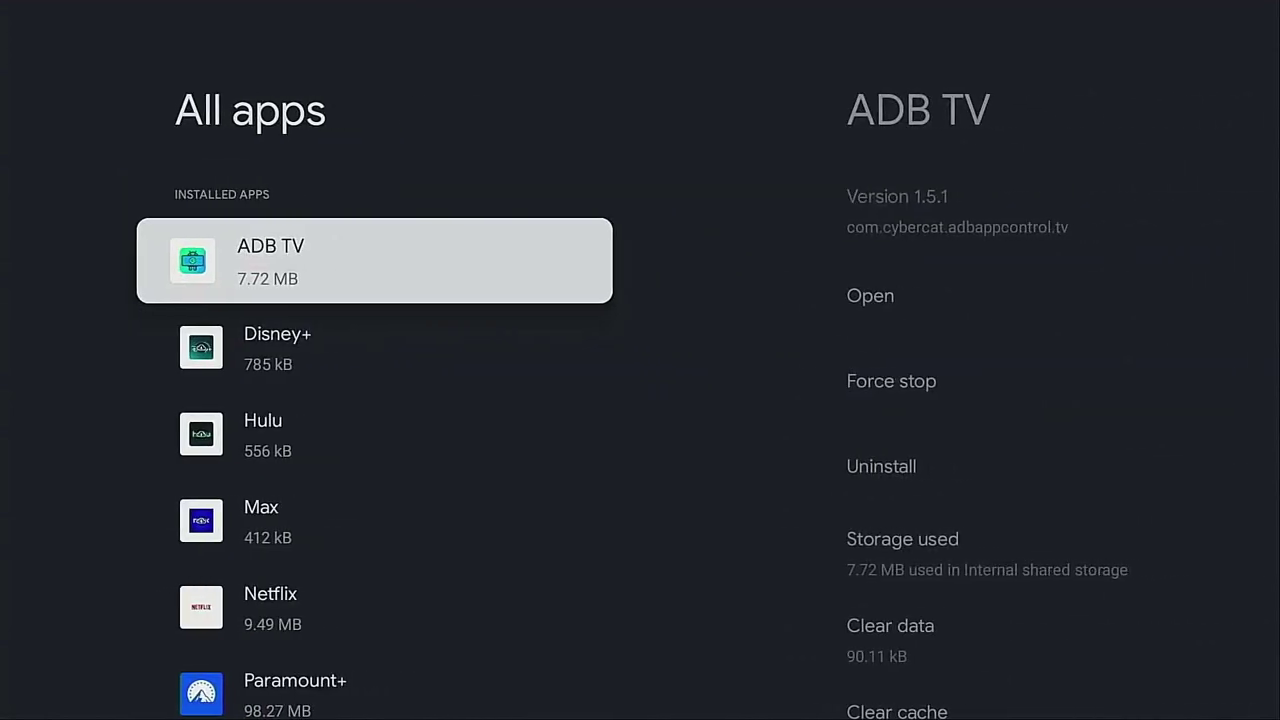
# Include system apps and scroll to Google Play Movies & TV (11.96 MB)
pyautogui.press('Down')
pyautogui.press('Down')
pyautogui.press('Down')
pyautogui.press('Down')
pyautogui.press('Down')
pyautogui.press('Down')
pyautogui.press('Down')
pyautogui.press('Down')
pyautogui.press('Down')
pyautogui.press('Down')
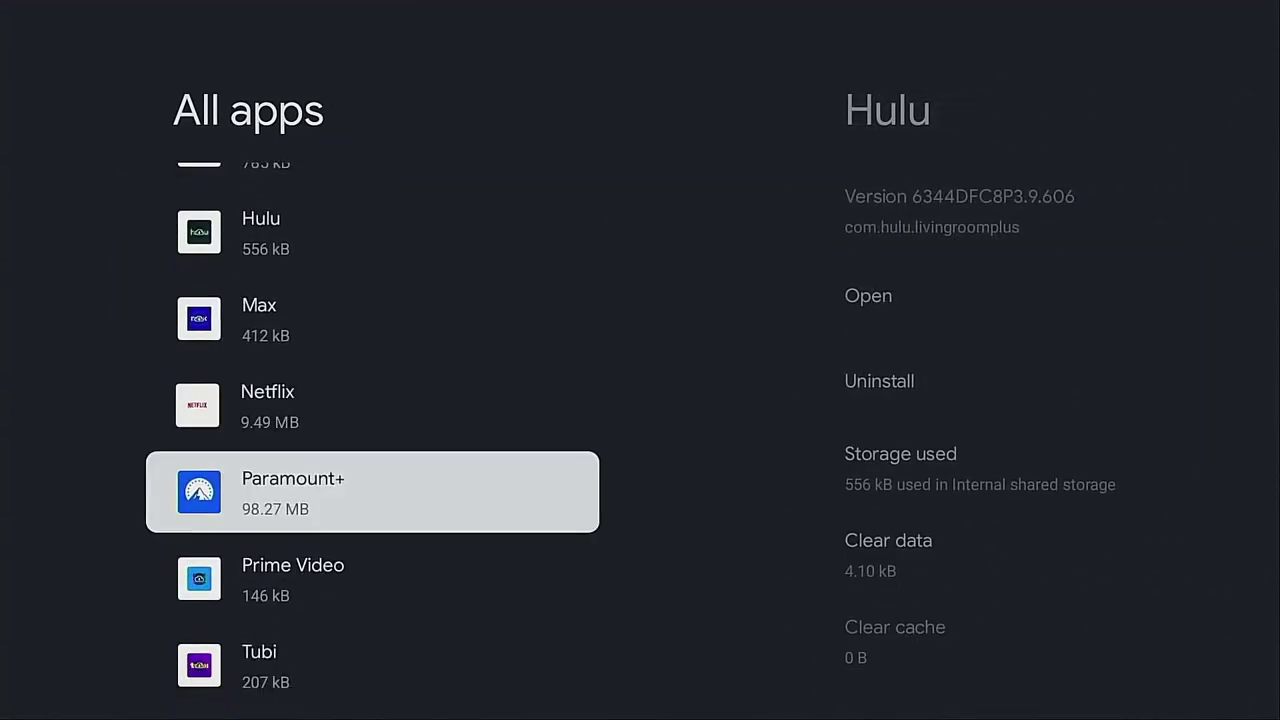
pyautogui.press('Down')
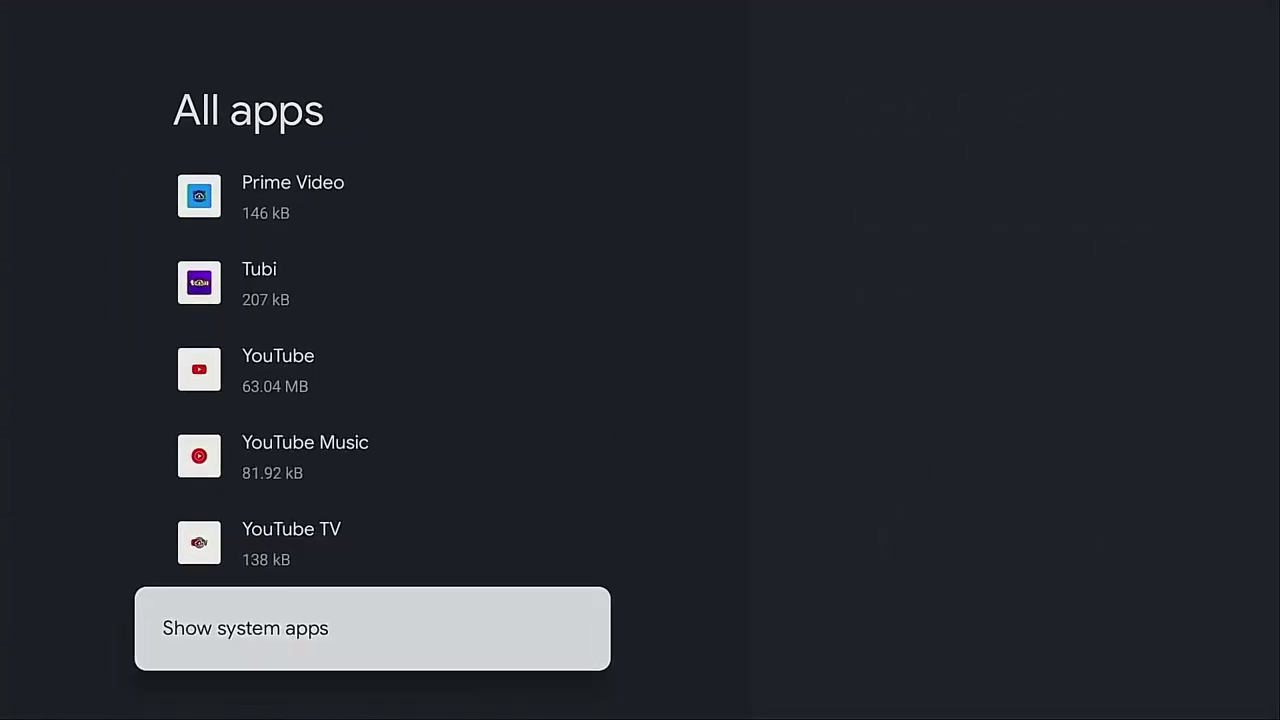
pyautogui.press('Return')
pyautogui.press('Down')
pyautogui.press('Down')
pyautogui.press('Down')
pyautogui.press('Down')
pyautogui.press('Down')
pyautogui.press('Down')
pyautogui.press('Down')
pyautogui.press('Down')
pyautogui.press('Down')
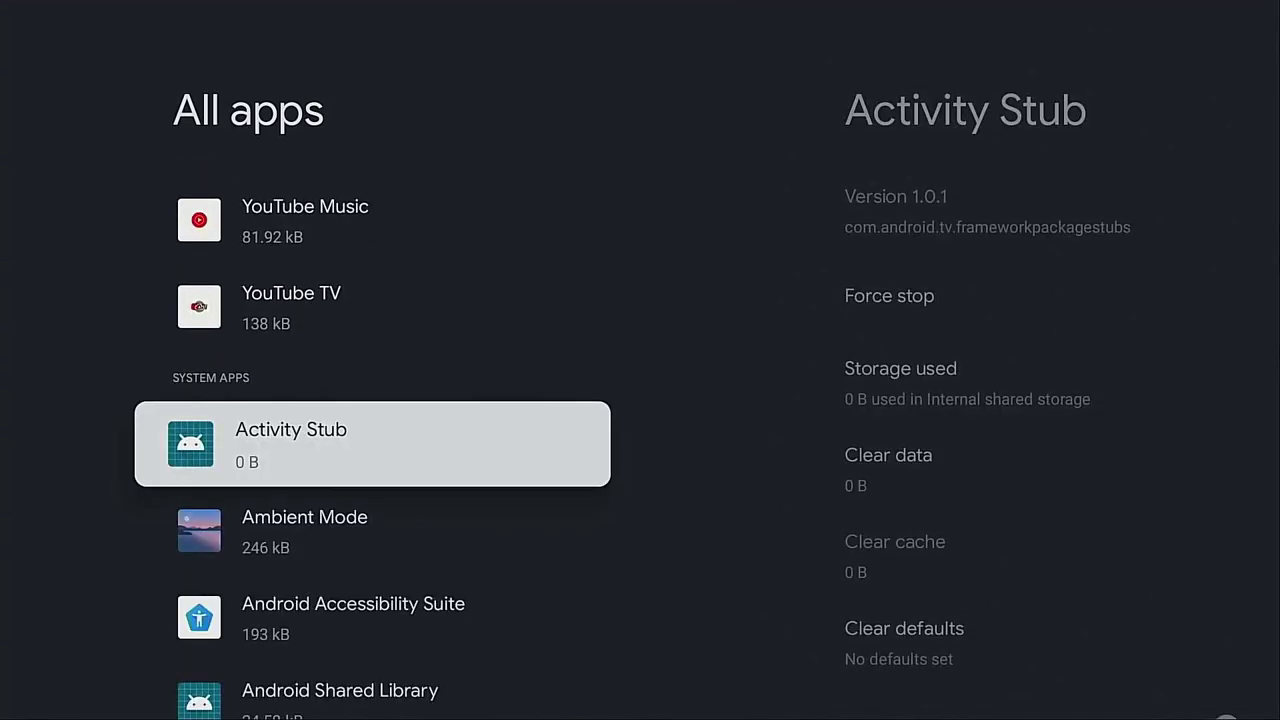
pyautogui.press('Down')
pyautogui.press('Down')
pyautogui.press('Down')
pyautogui.press('Down')
pyautogui.press('Down')
pyautogui.press('Down')
pyautogui.press('Down')
pyautogui.press('Down')
pyautogui.press('Down')
pyautogui.press('Down')
pyautogui.press('Down')
pyautogui.press('Down')
pyautogui.press('Down')
pyautogui.press('Down')
pyautogui.press('Down')
pyautogui.press('Down')
pyautogui.press('Down')
pyautogui.press('Down')
pyautogui.press('Down')
pyautogui.press('Down')
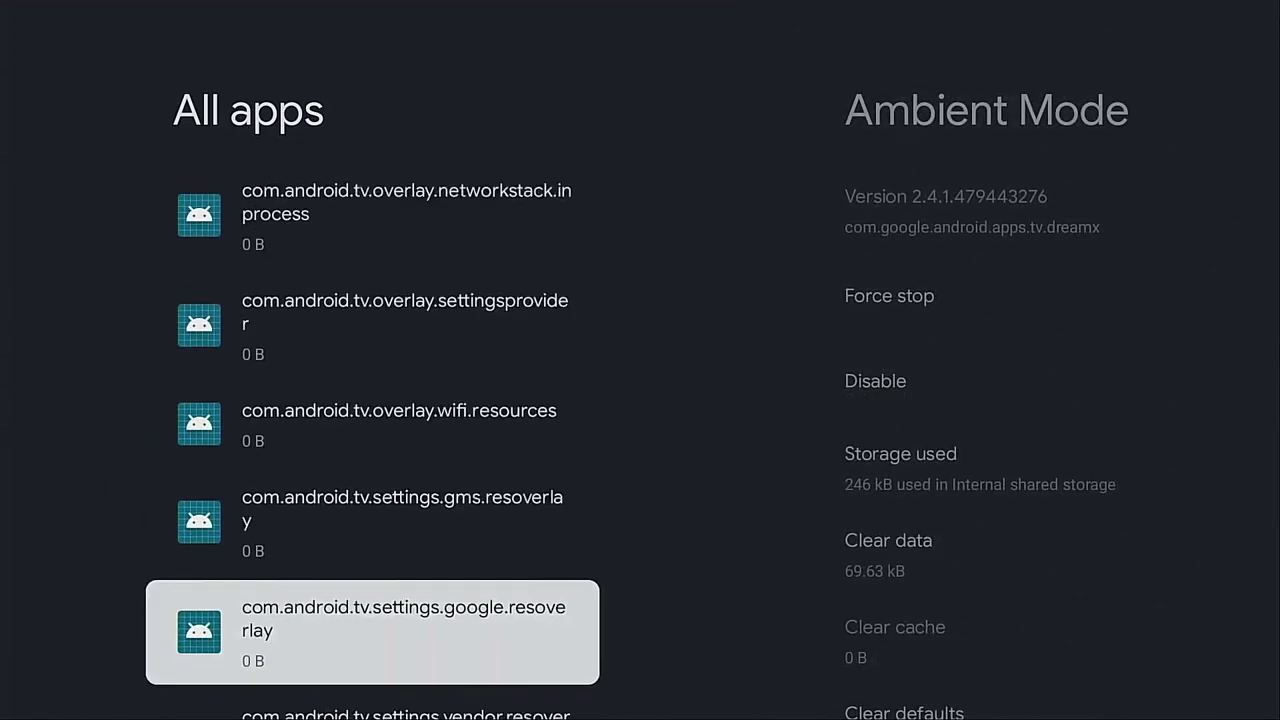
pyautogui.press('Down')
pyautogui.press('Down')
pyautogui.press('Down')
pyautogui.press('Down')
pyautogui.press('Down')
pyautogui.press('Down')
pyautogui.press('Down')
pyautogui.press('Down')
pyautogui.press('Down')
pyautogui.press('Down')
pyautogui.press('Down')
pyautogui.press('Down')
pyautogui.press('Down')
pyautogui.press('Down')
pyautogui.press('Down')
pyautogui.press('Down')
pyautogui.press('Down')
pyautogui.press('Down')
pyautogui.press('Down')
pyautogui.press('Down')
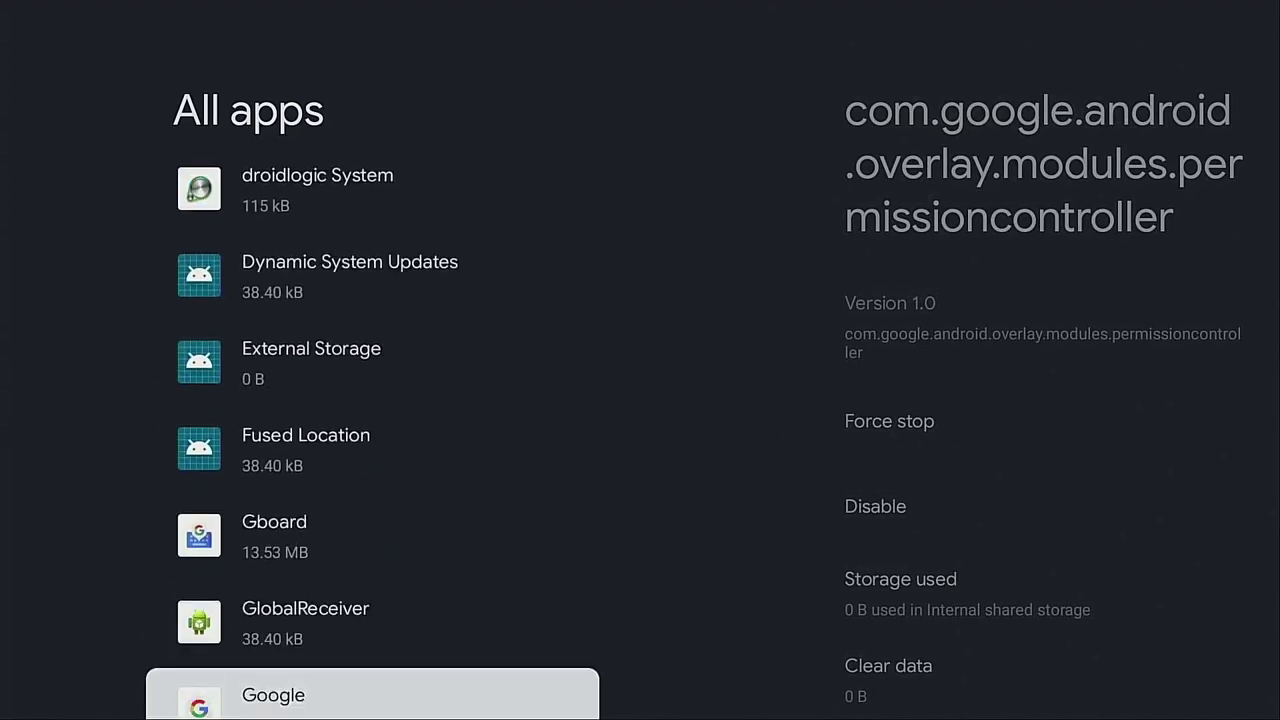
pyautogui.press('Up')
pyautogui.press('Up')
pyautogui.press('Up')
pyautogui.press('Up')
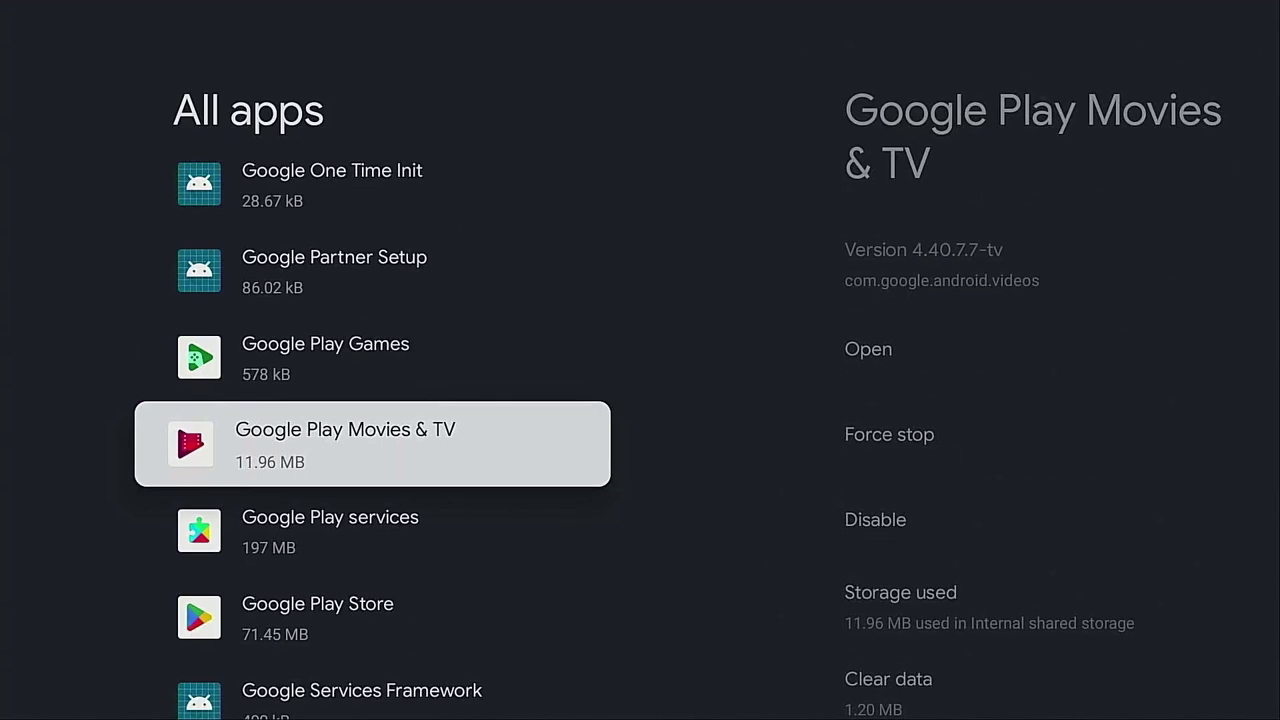
# Review Google Play Movies & TV's storage and data options, then go back to the home screen
pyautogui.press('Return')
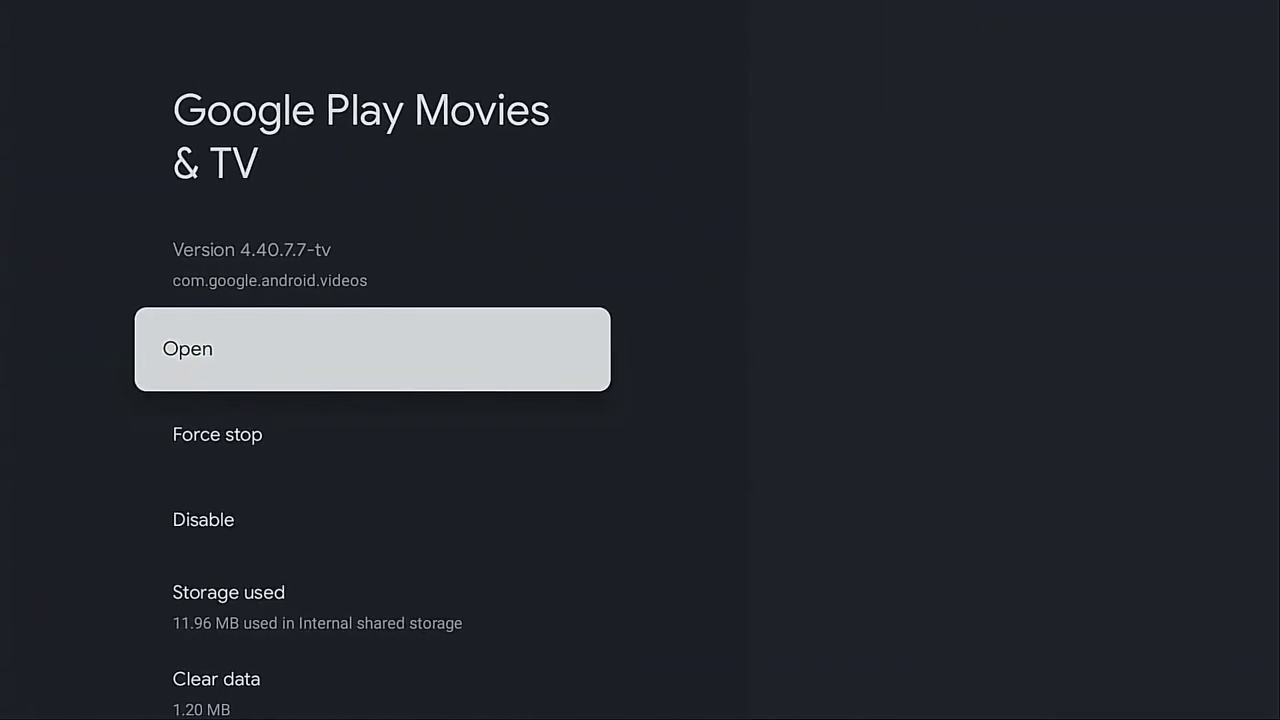
pyautogui.press('Down')
pyautogui.press('Down')
pyautogui.press('Down')
pyautogui.press('Down')
pyautogui.press('Down')
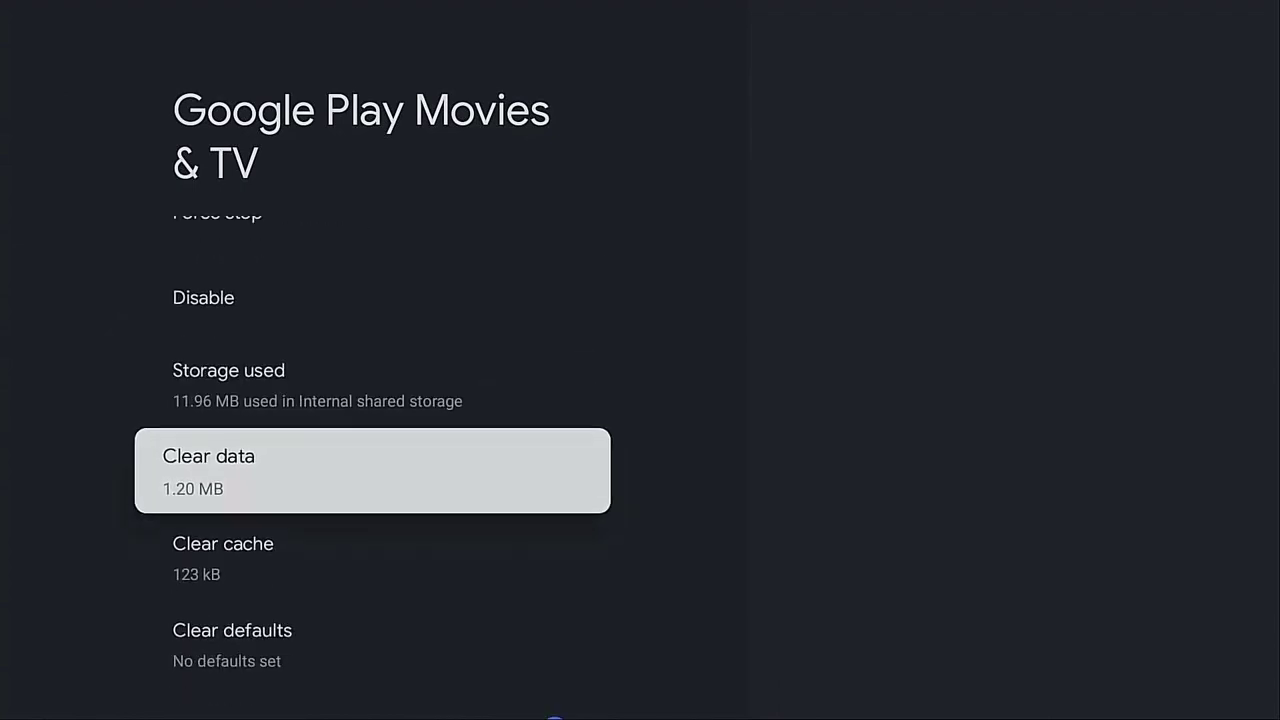
pyautogui.press('Up')
pyautogui.press('Up')
pyautogui.press('Up')
pyautogui.press('Up')
pyautogui.press('Up')
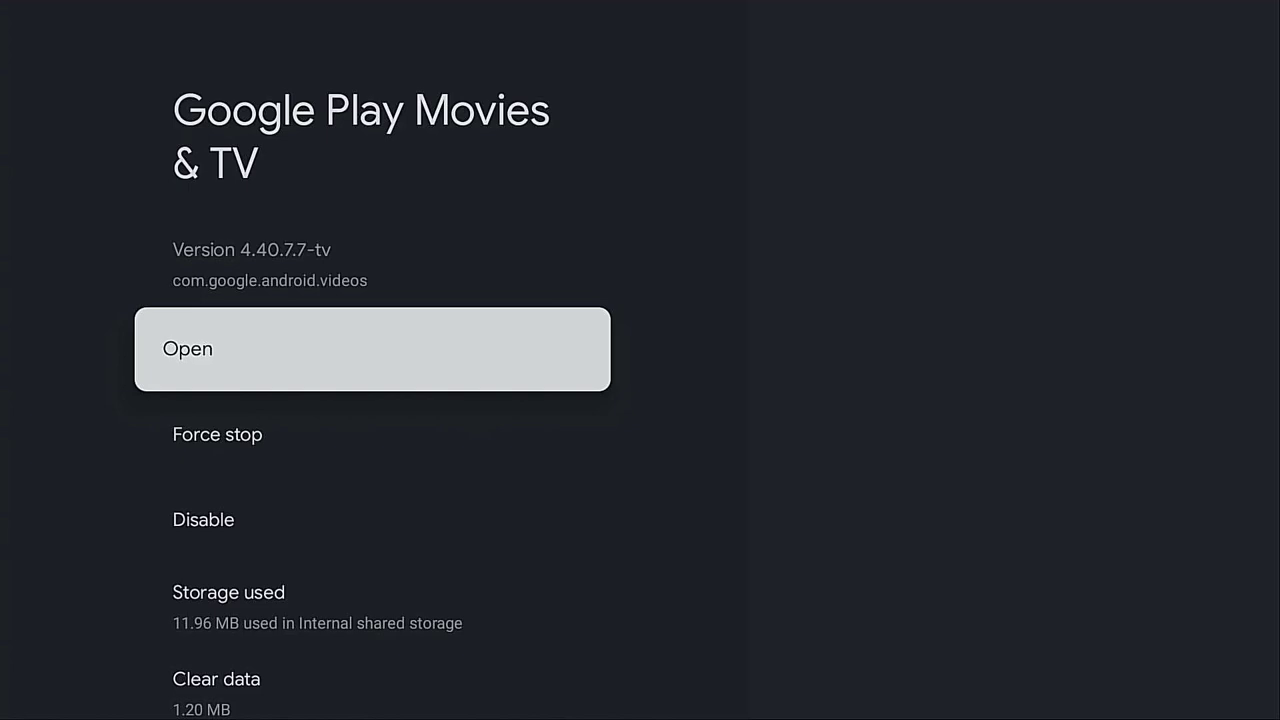
pyautogui.press('Escape')
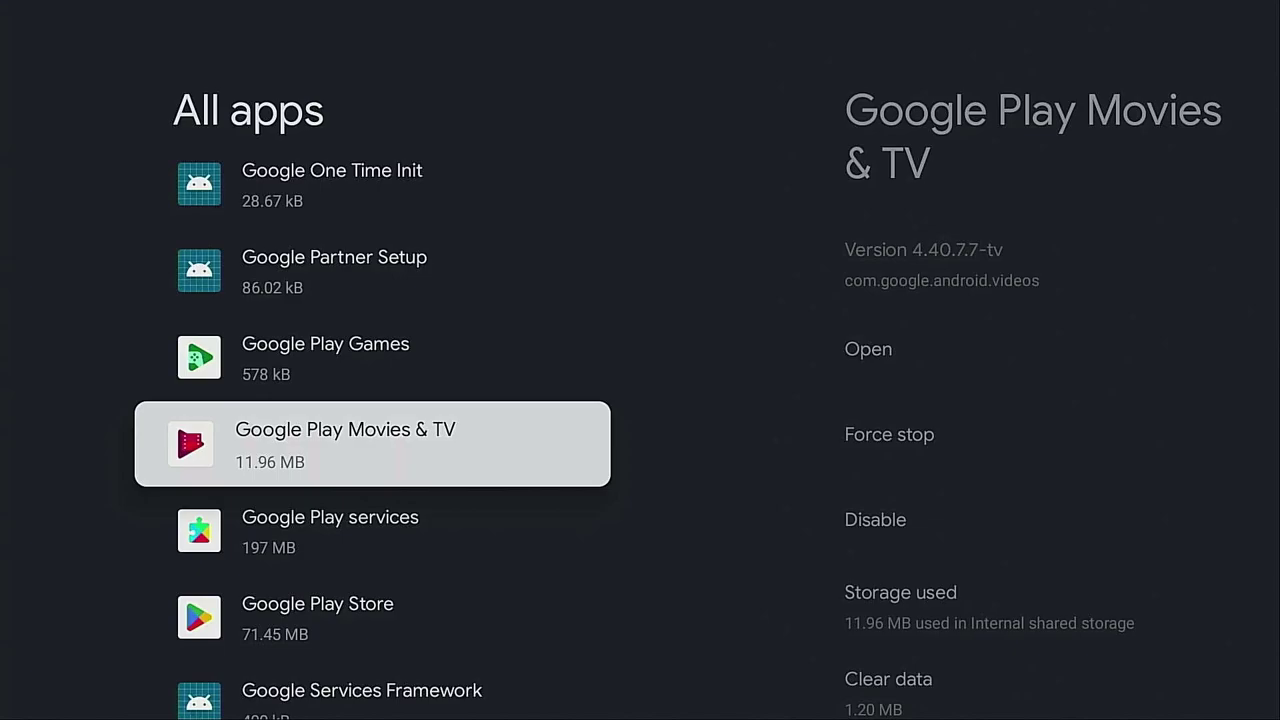
pyautogui.press('Home')
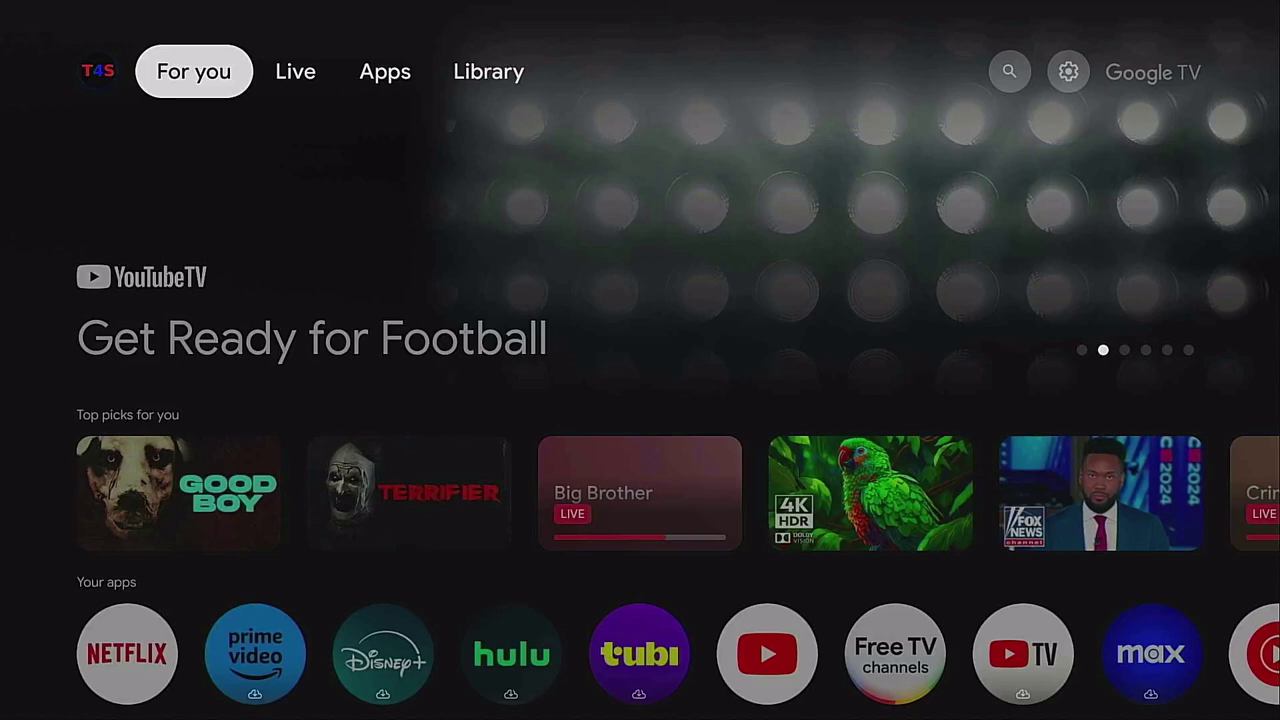
# Start an app search from the Apps section of the home screen
pyautogui.press('Right')
pyautogui.press('Right')
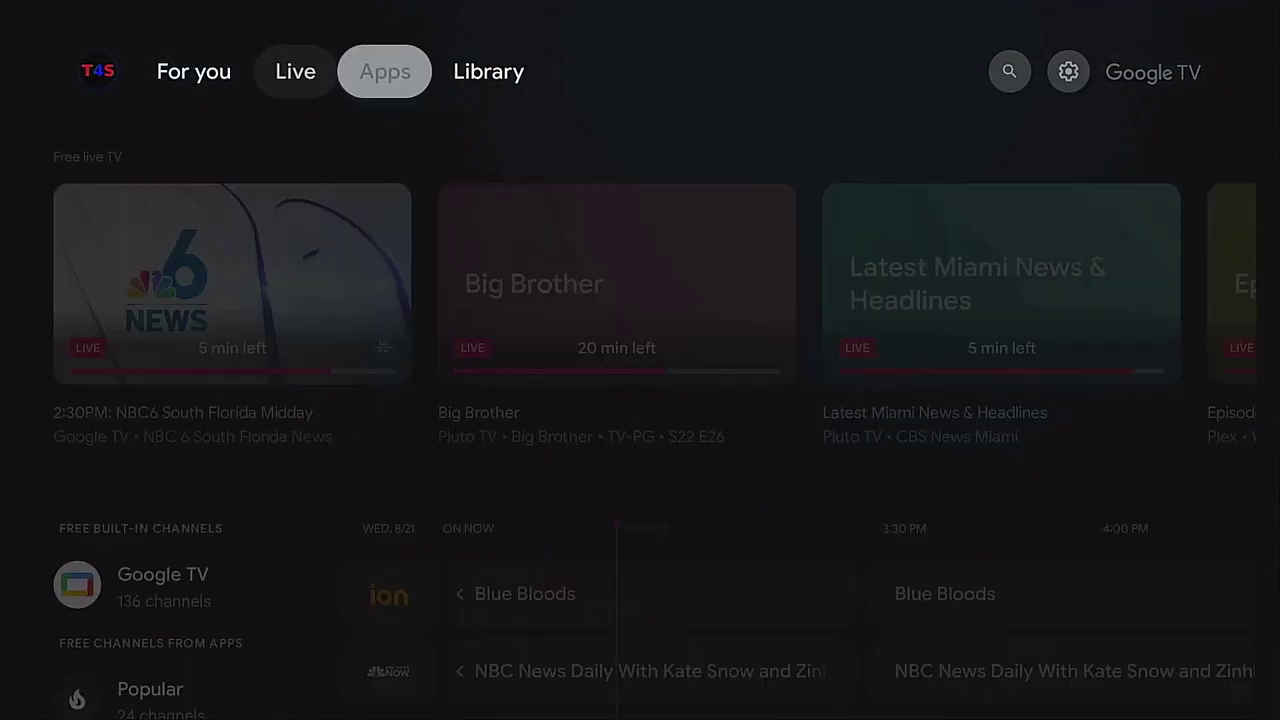
pyautogui.press('Down')
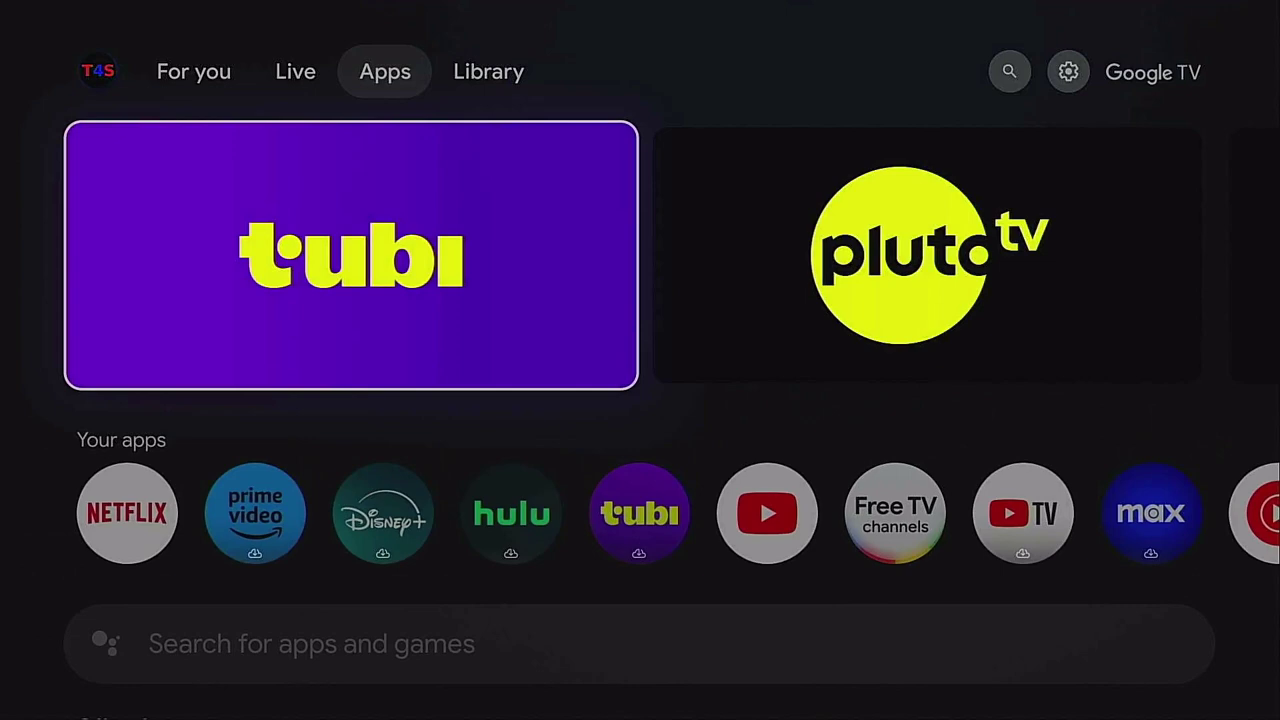
pyautogui.press('Down')
pyautogui.press('Down')
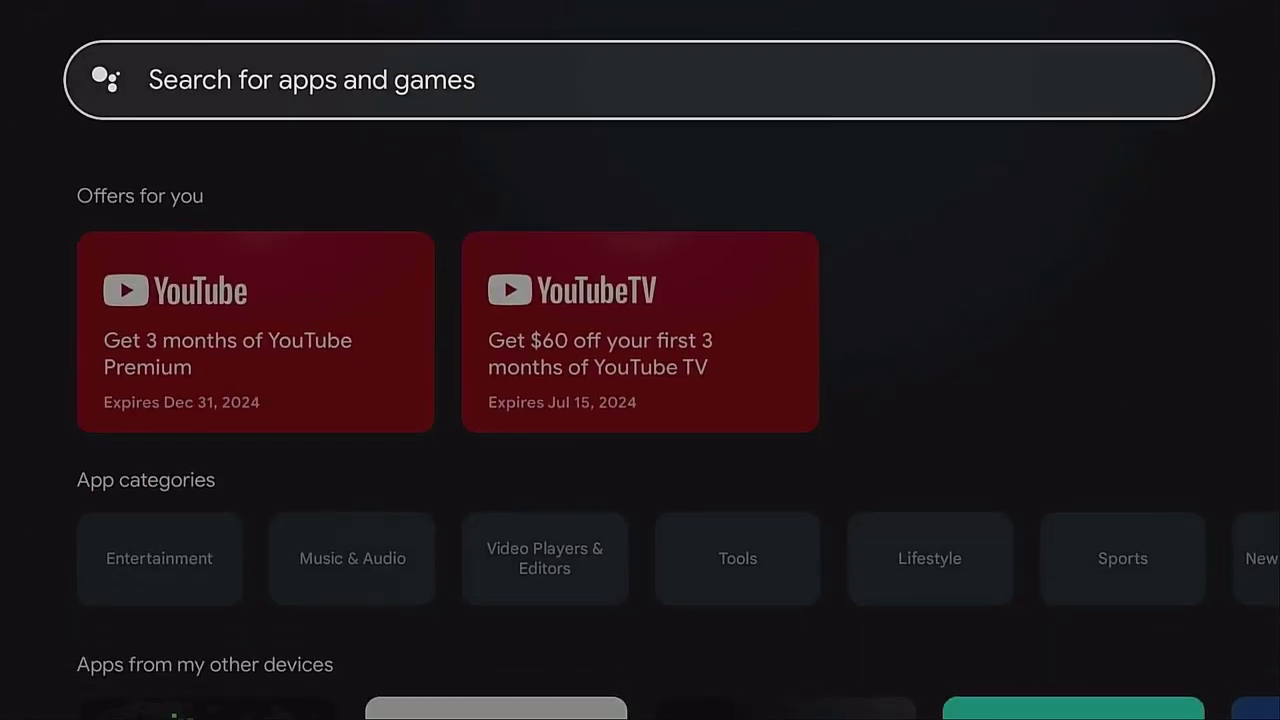
pyautogui.press('Return')
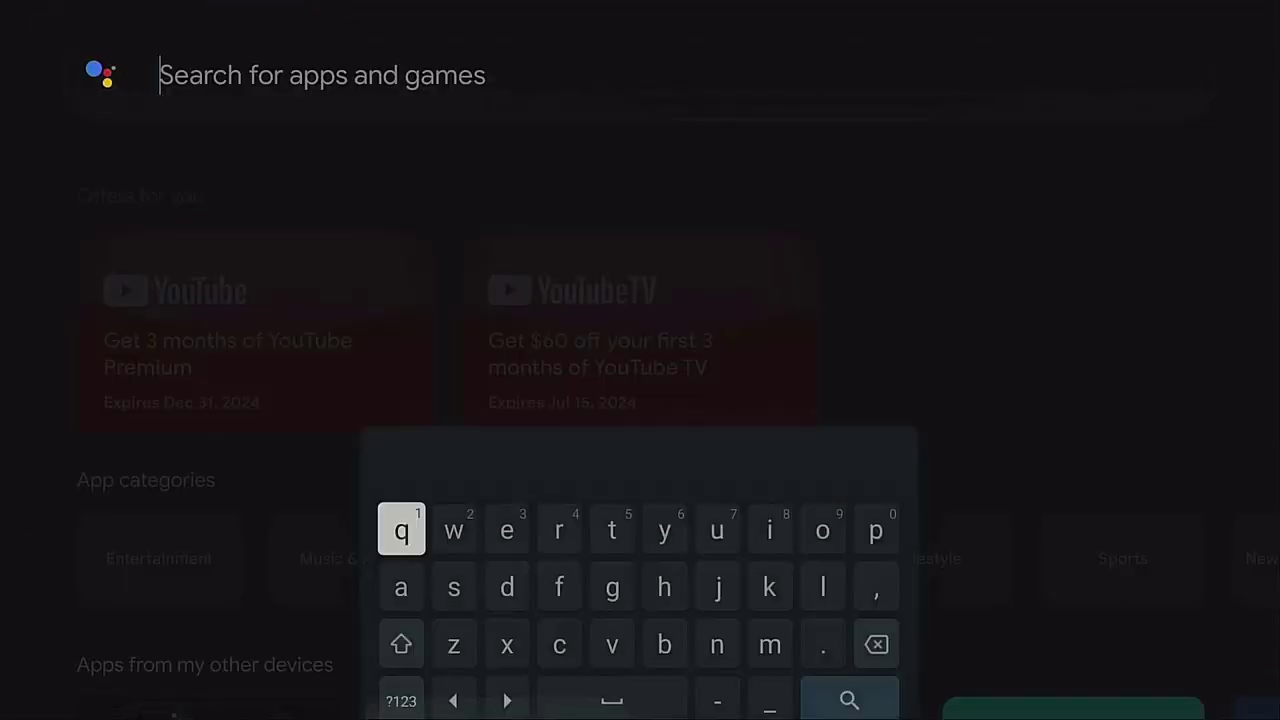
# Spell 'adbtv' on the on-screen keyboard
pyautogui.press('Down')
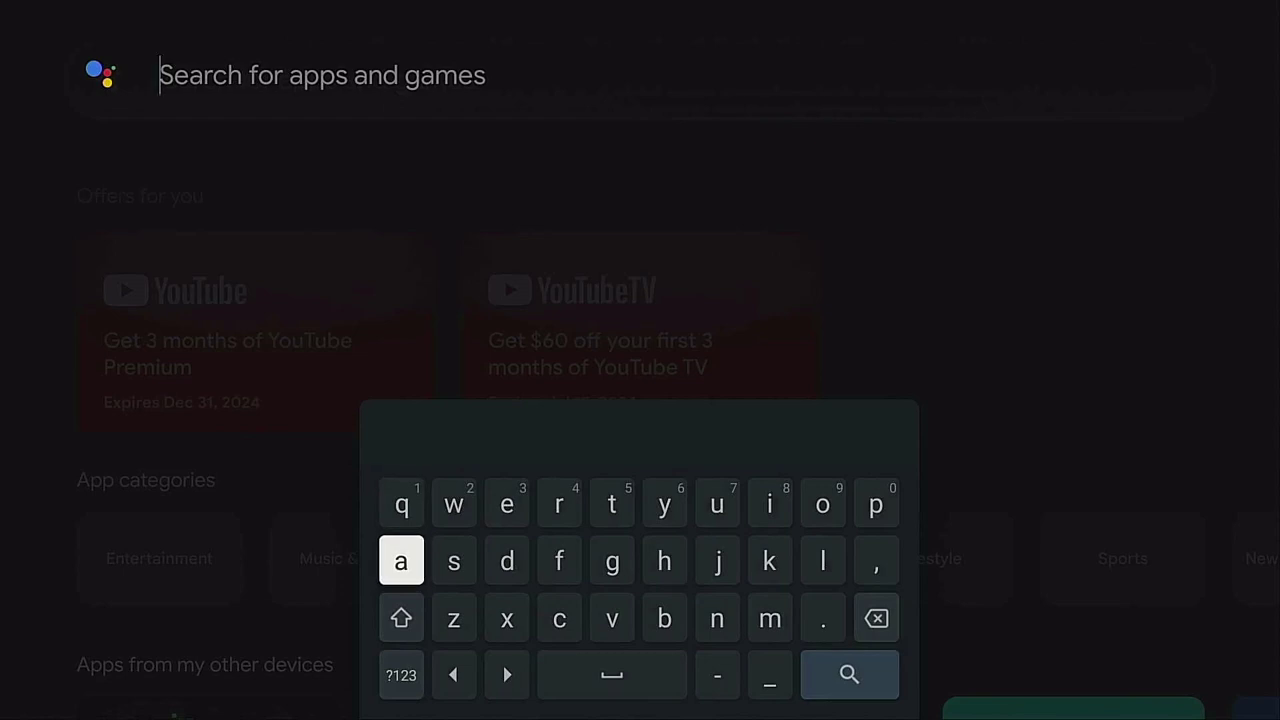
pyautogui.press('Return')
pyautogui.press('Right')
pyautogui.press('Right')
pyautogui.press('Return')
pyautogui.press('Right')
pyautogui.press('Right')
pyautogui.press('Right')
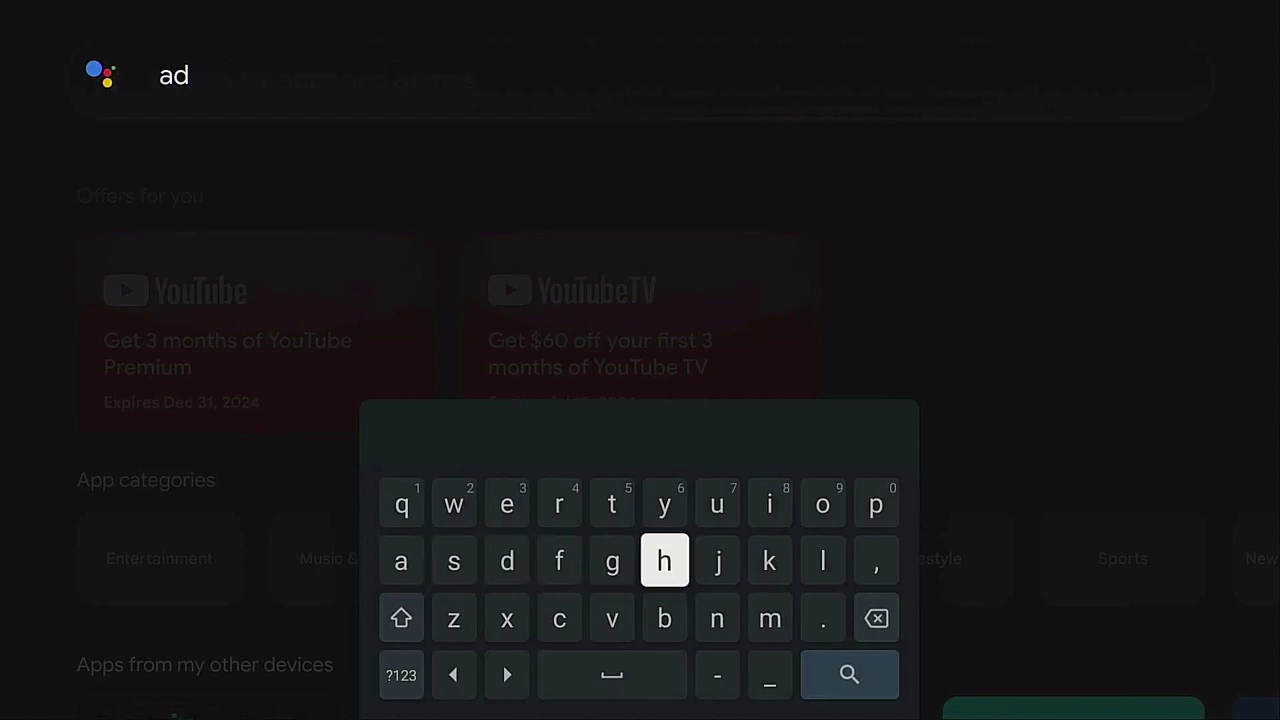
pyautogui.press('Down')
pyautogui.press('Return')
pyautogui.press('Up')
pyautogui.press('Up')
pyautogui.press('Left')
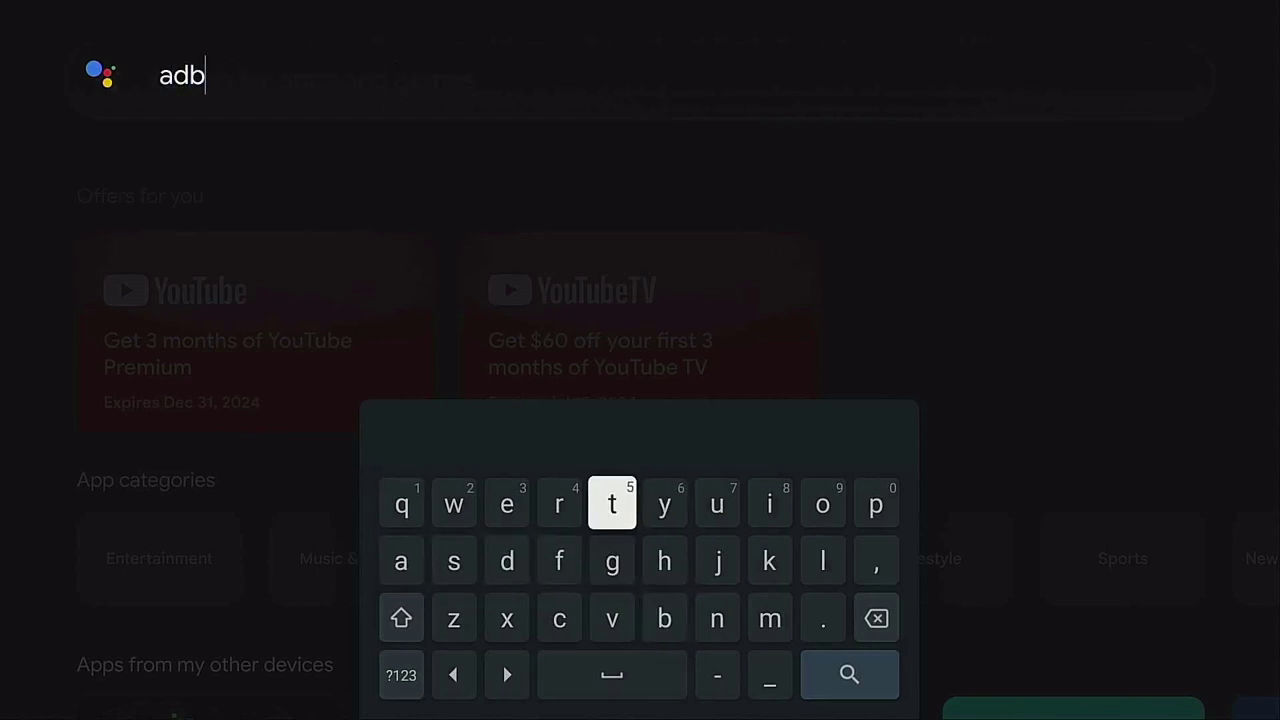
pyautogui.press('Return')
pyautogui.press('Down')
pyautogui.press('Down')
pyautogui.press('Return')
# Run the adbtv search and open the ADB TV: App Manager page
pyautogui.press('Down')
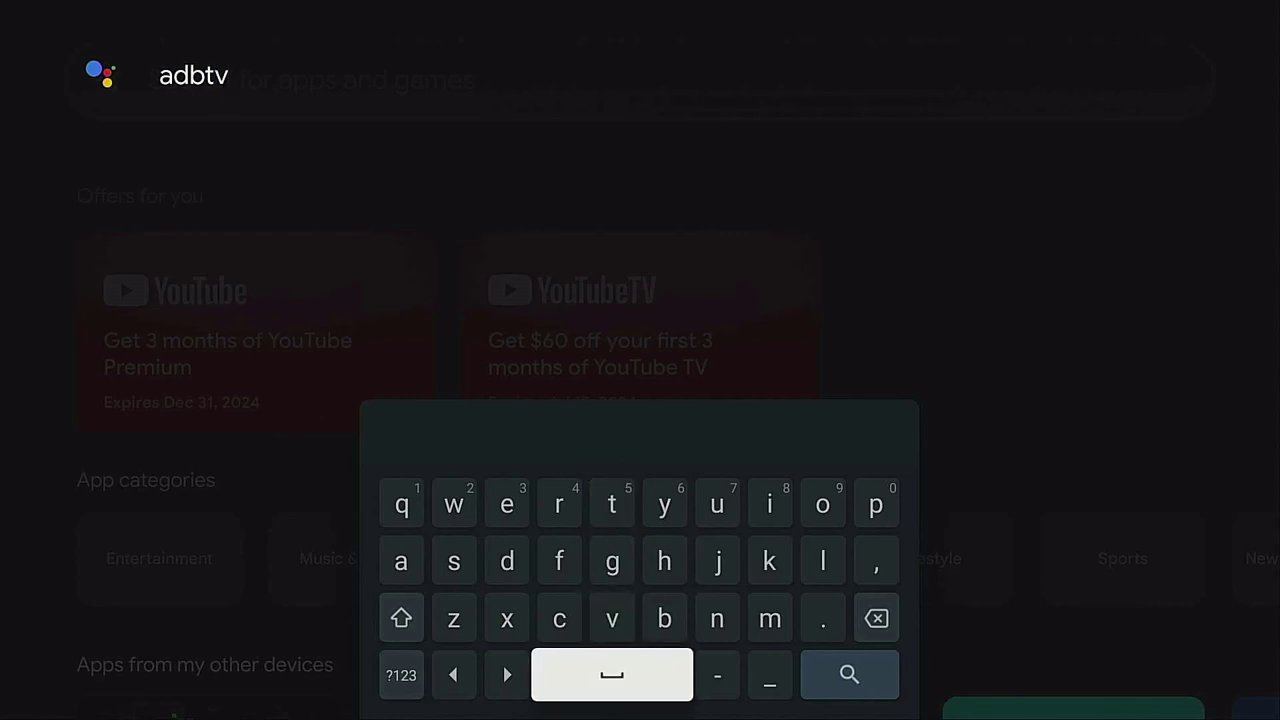
pyautogui.press('Right')
pyautogui.press('Right')
pyautogui.press('Right')
pyautogui.press('Return')
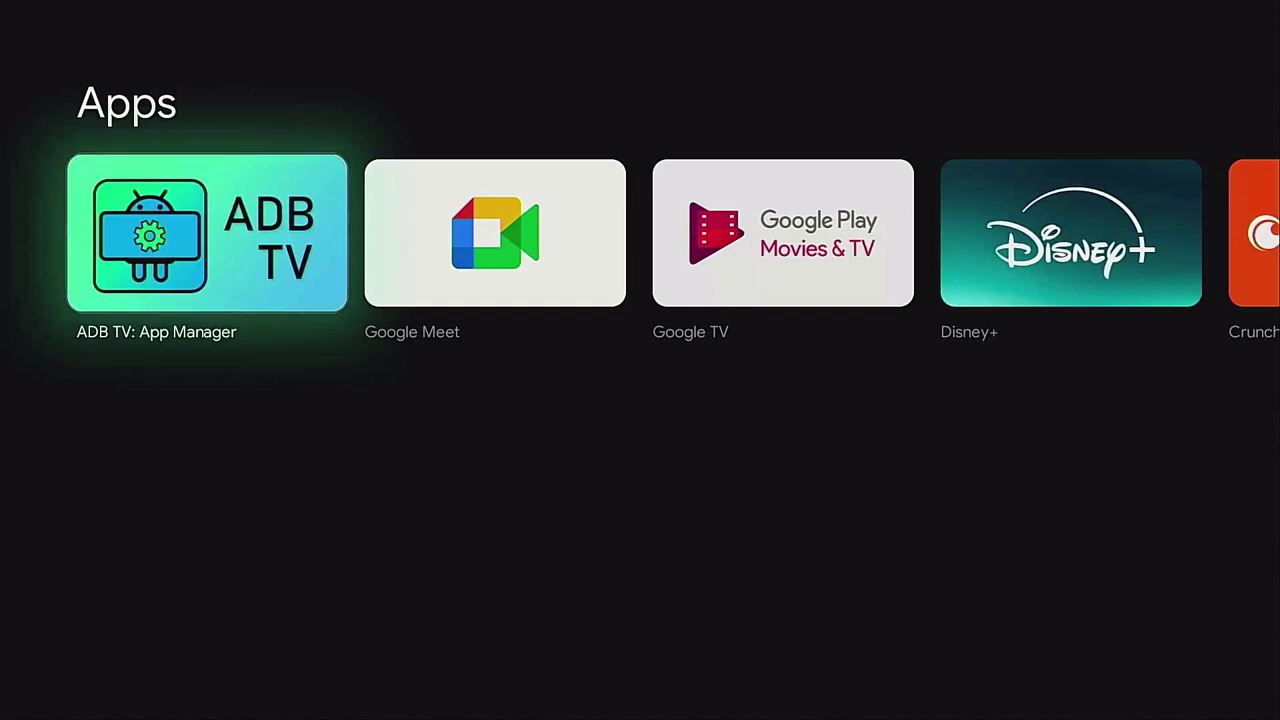
pyautogui.press('Return')
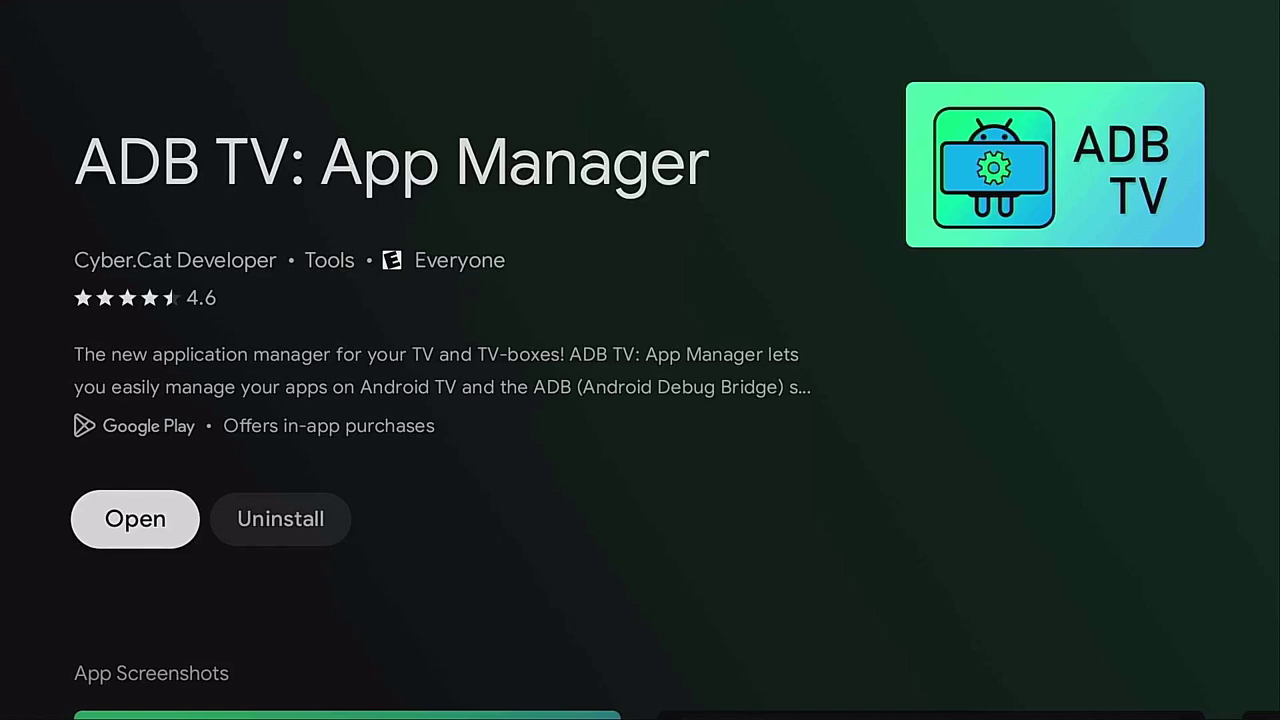
# Launch ADB TV, allow its usage access, and return to the setup checklist
pyautogui.press('Return')
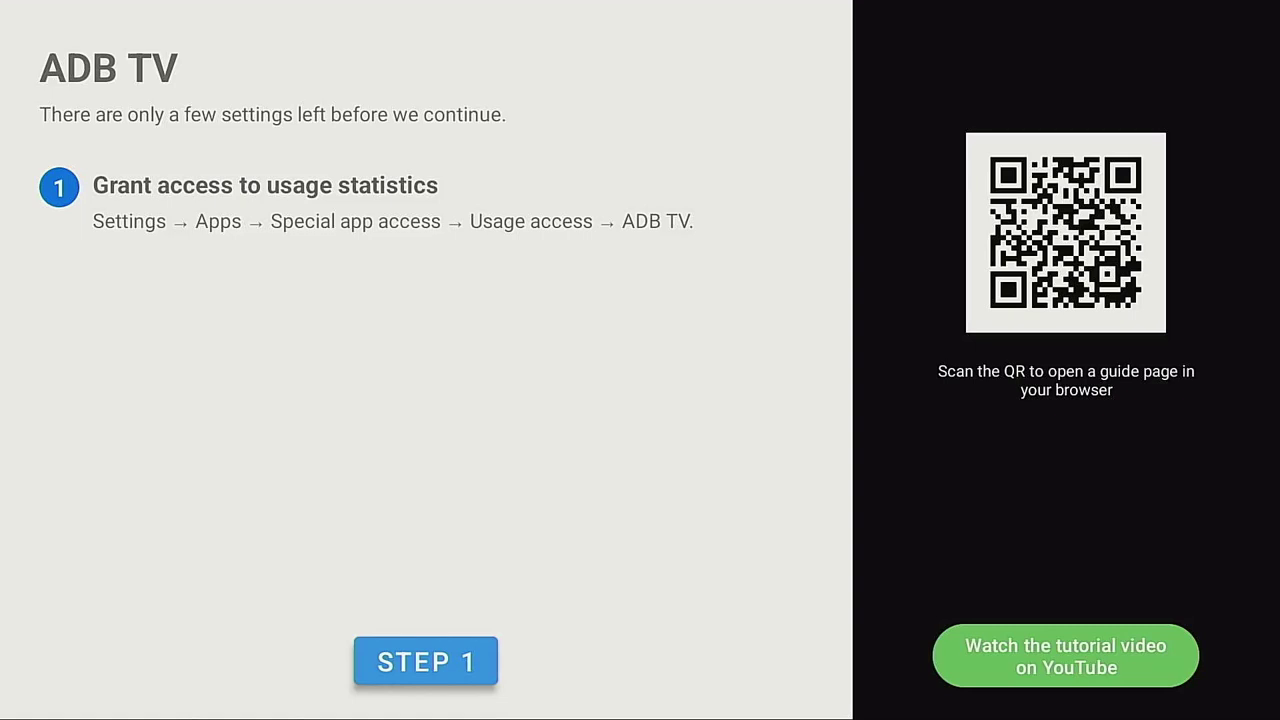
pyautogui.press('Return')
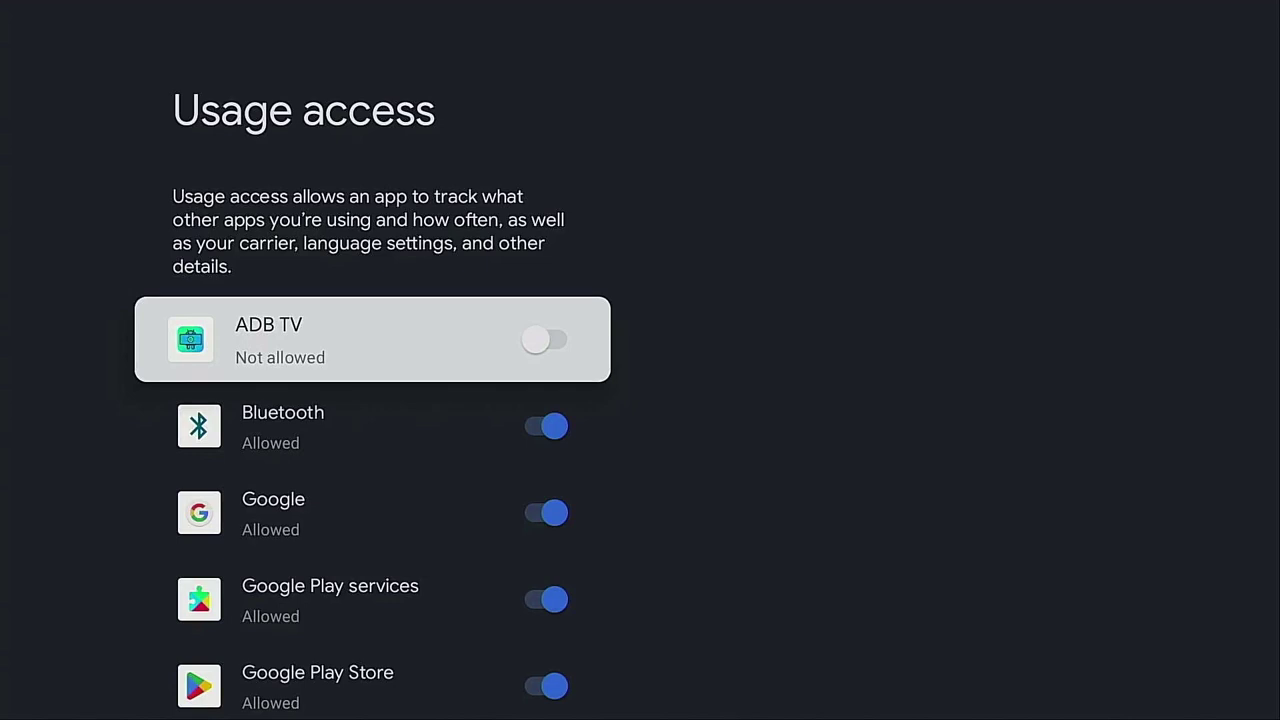
pyautogui.press('Return')
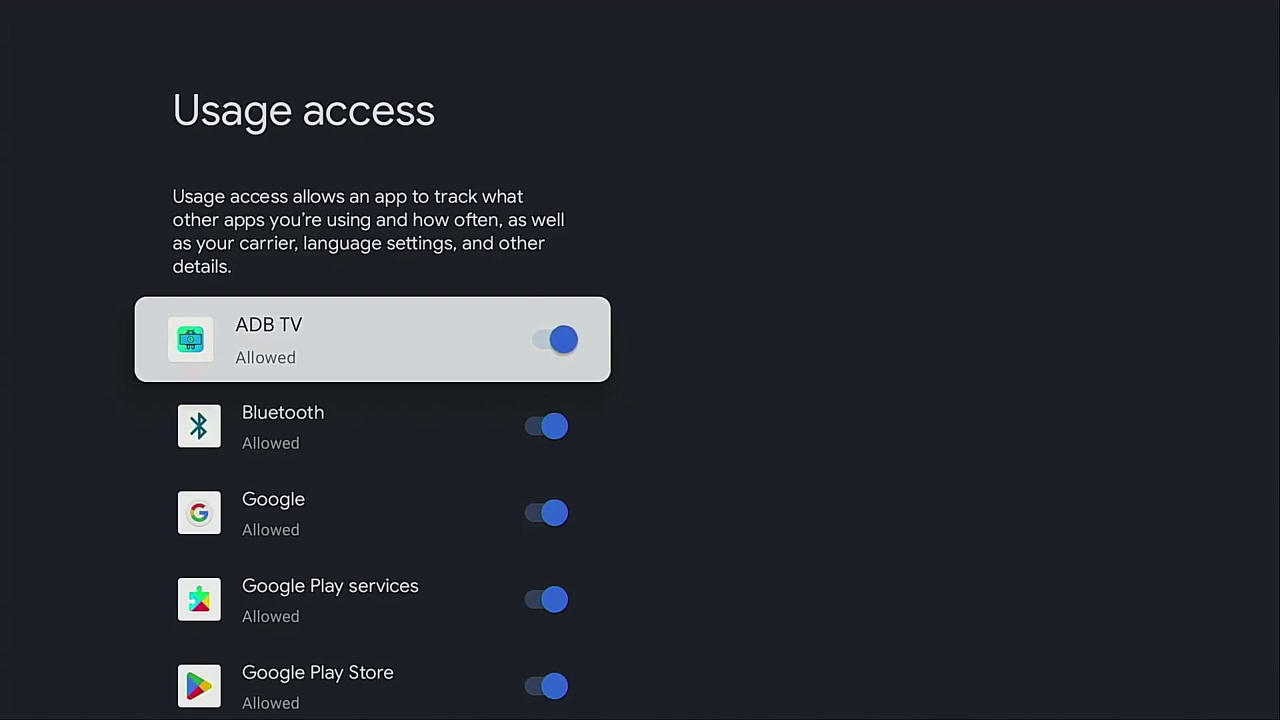
pyautogui.press('Escape')
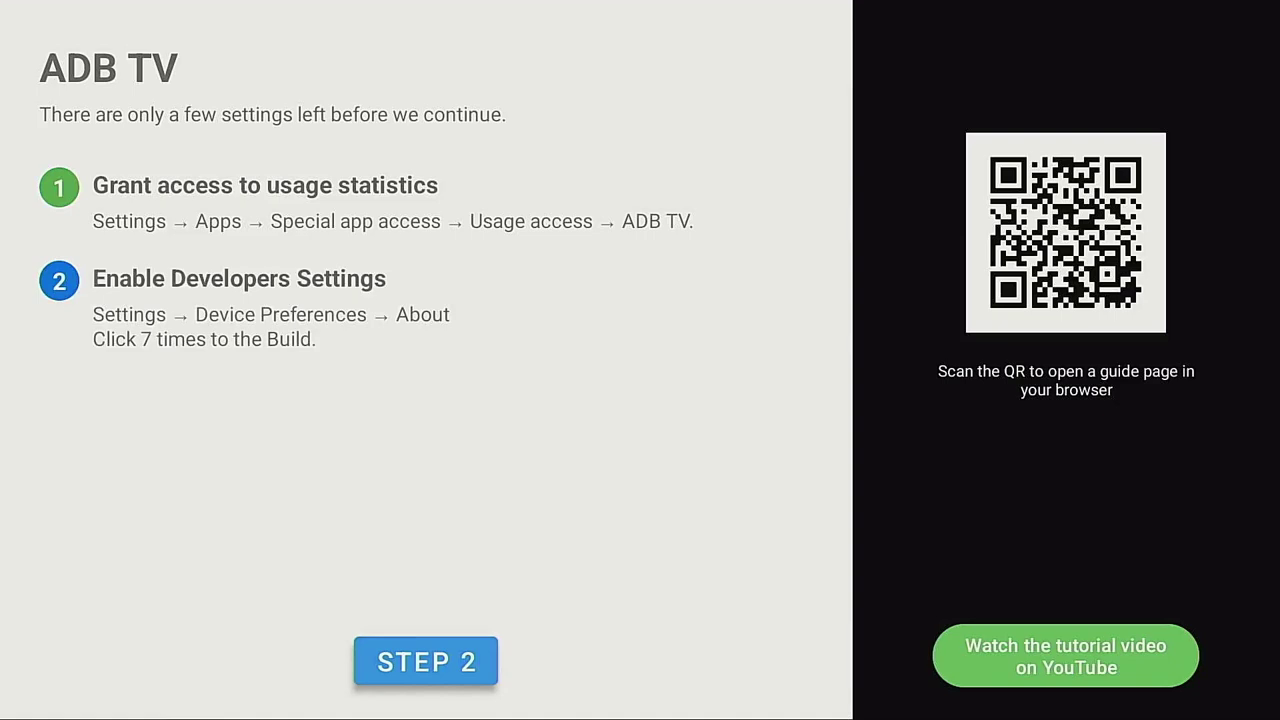
# Confirm STEP 2 so 'Enable ADB debugging' appears as step 3
pyautogui.press('Return')
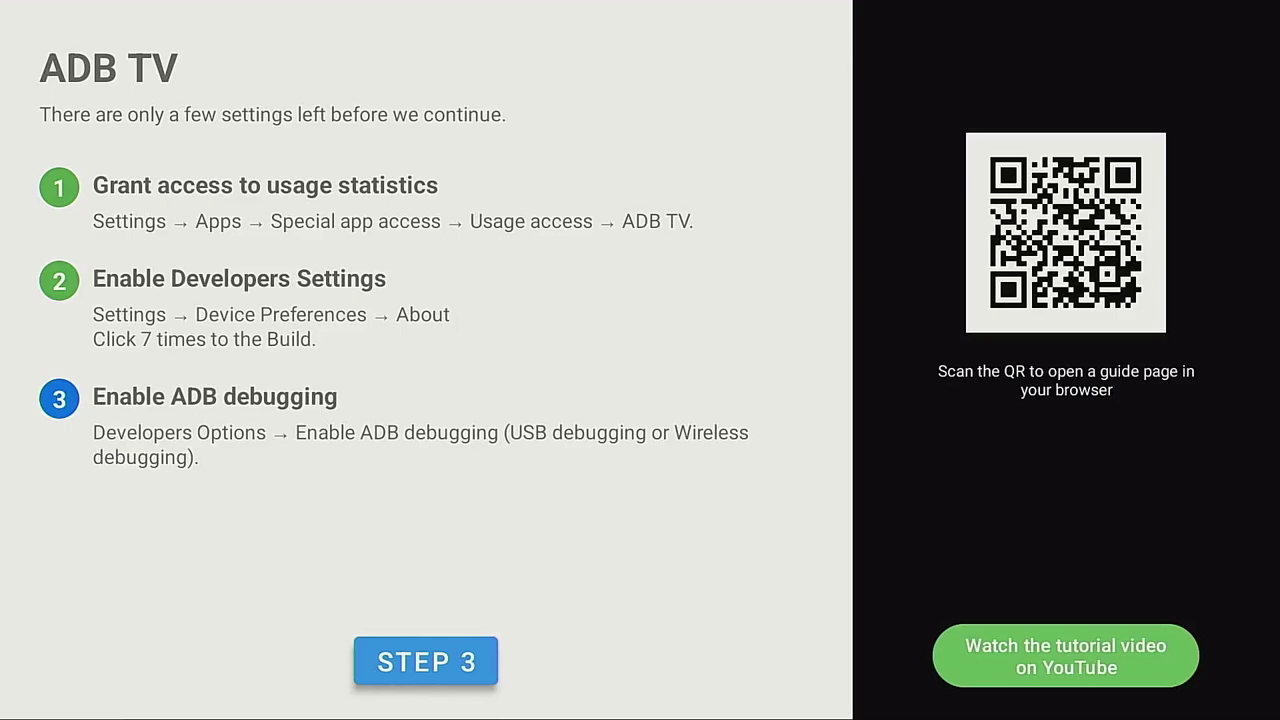
# Turn on USB debugging in Developer options and confirm Allow USB debugging with OK
pyautogui.press('Return')
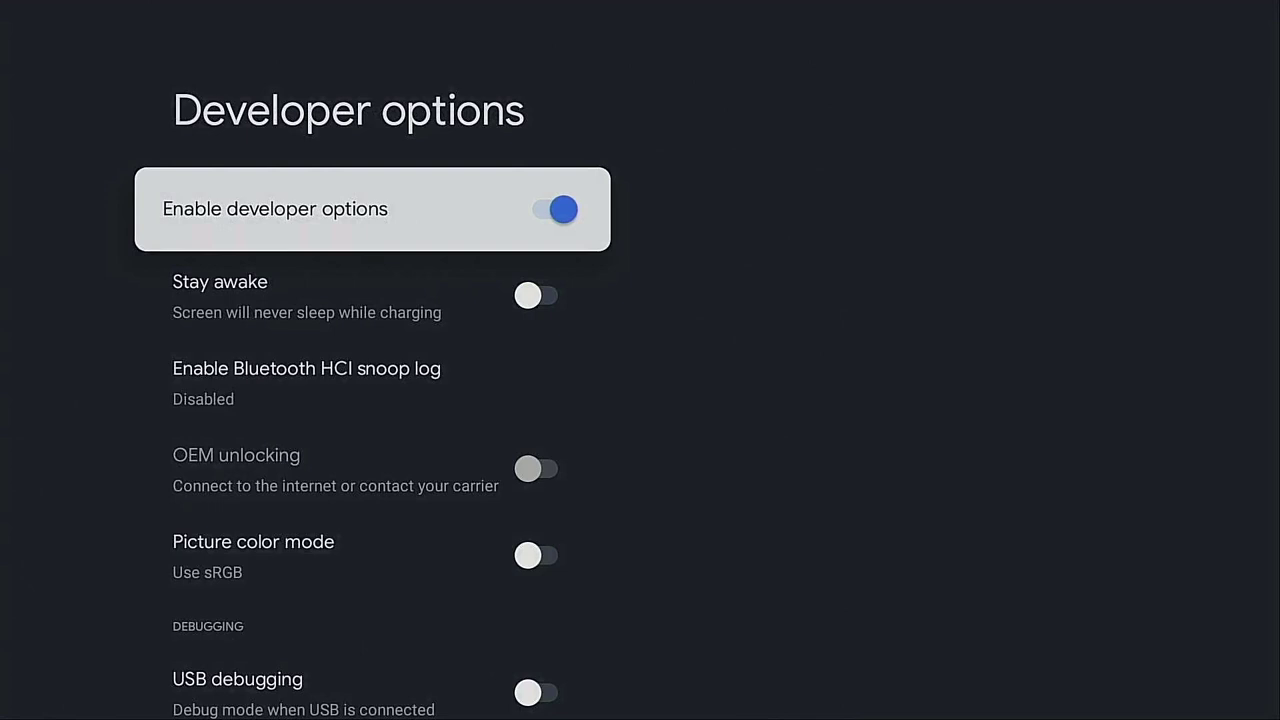
pyautogui.press('Down')
pyautogui.press('Down')
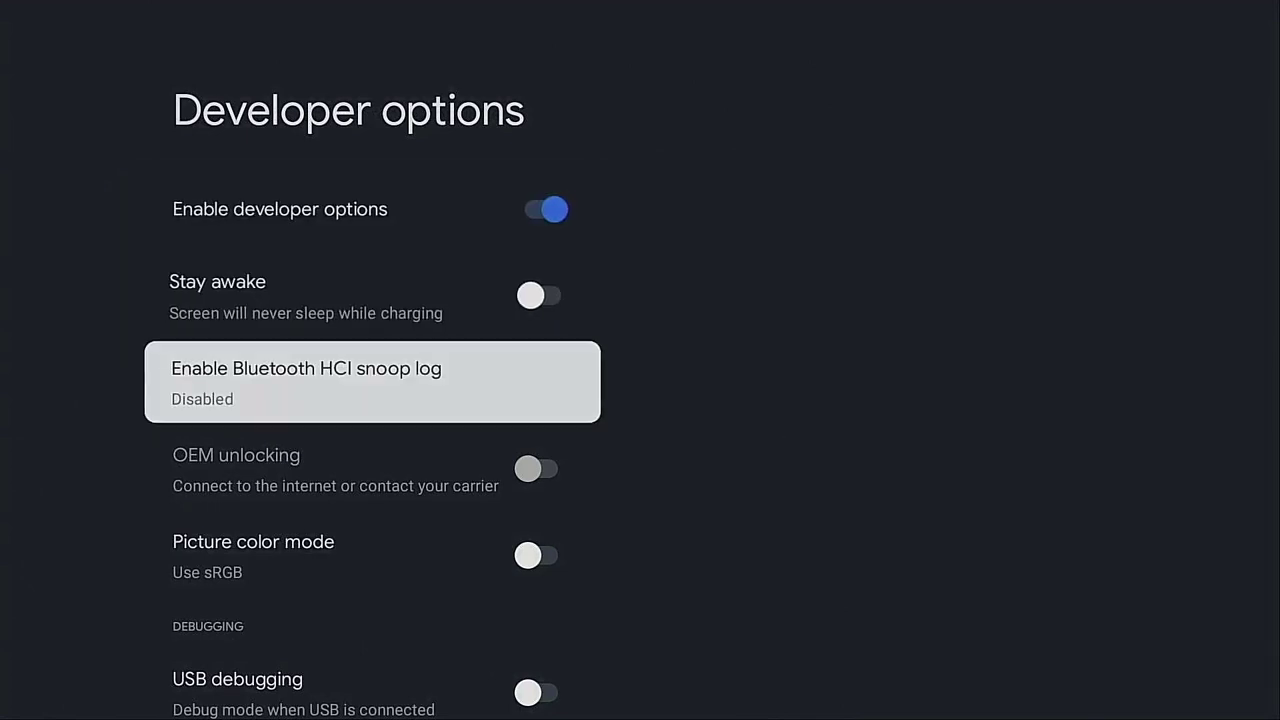
pyautogui.press('Down')
pyautogui.press('Down')
pyautogui.press('Down')
pyautogui.press('Up')
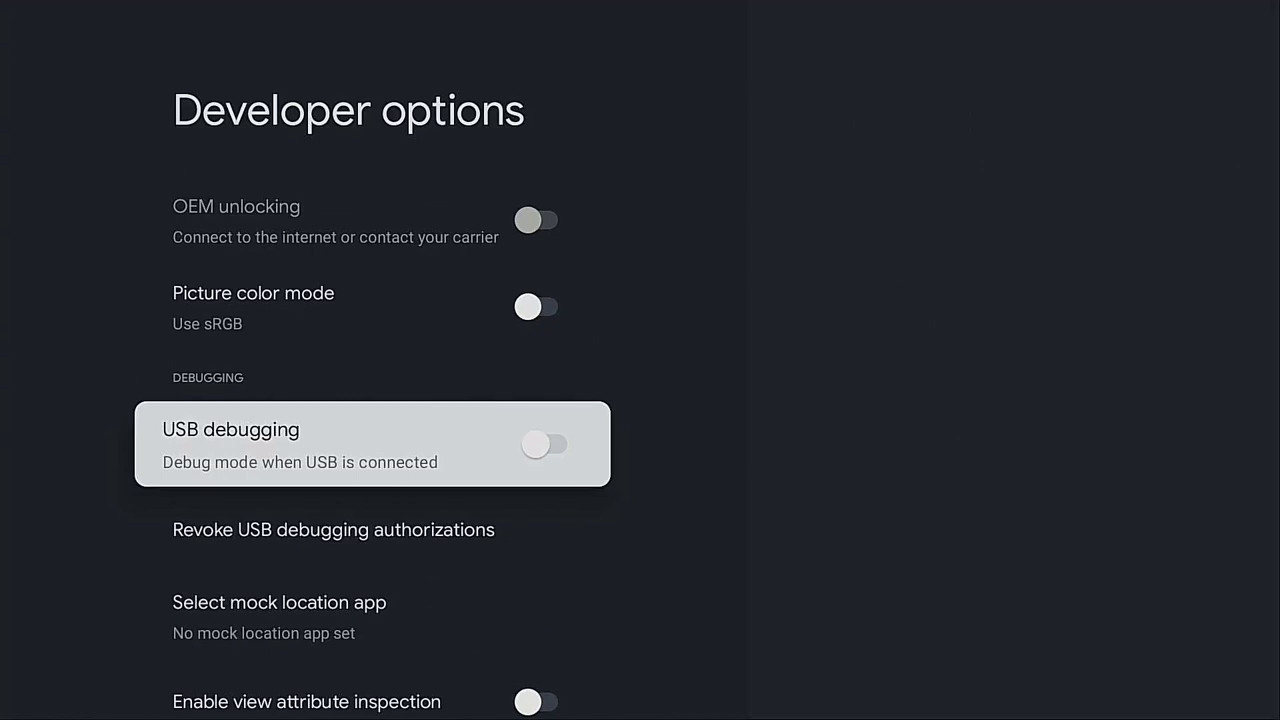
pyautogui.press('Return')
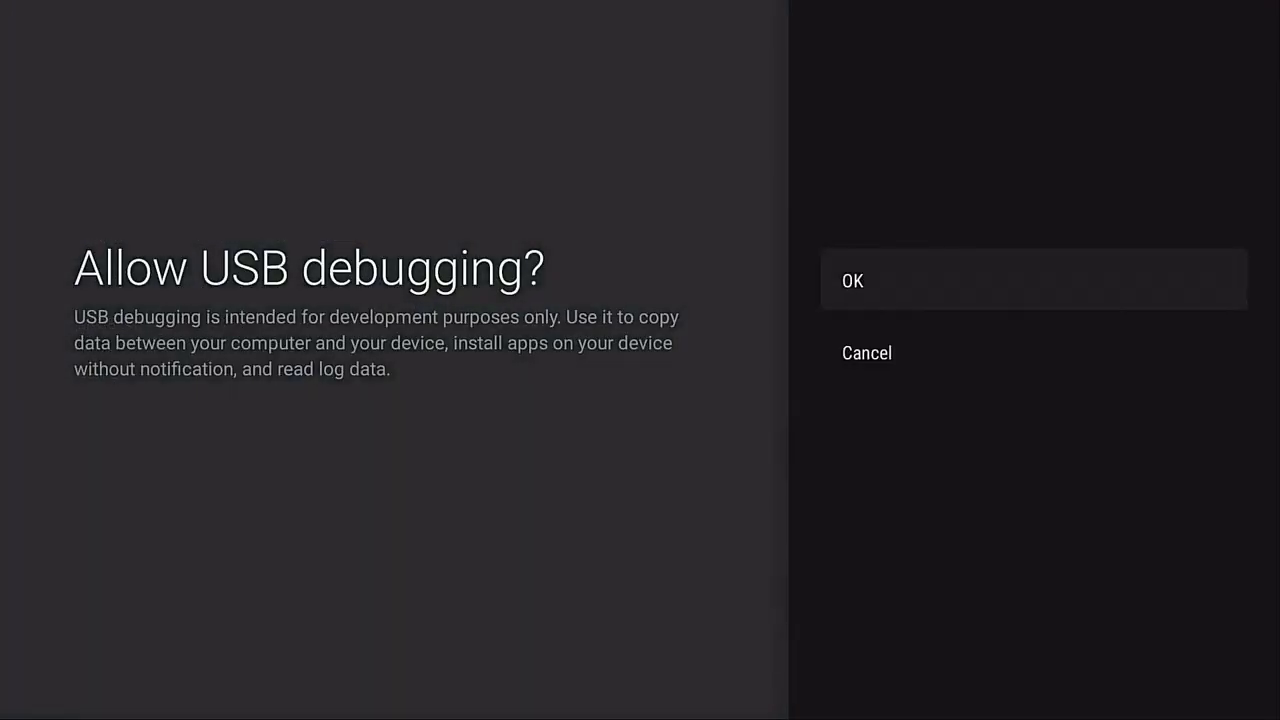
pyautogui.press('Return')
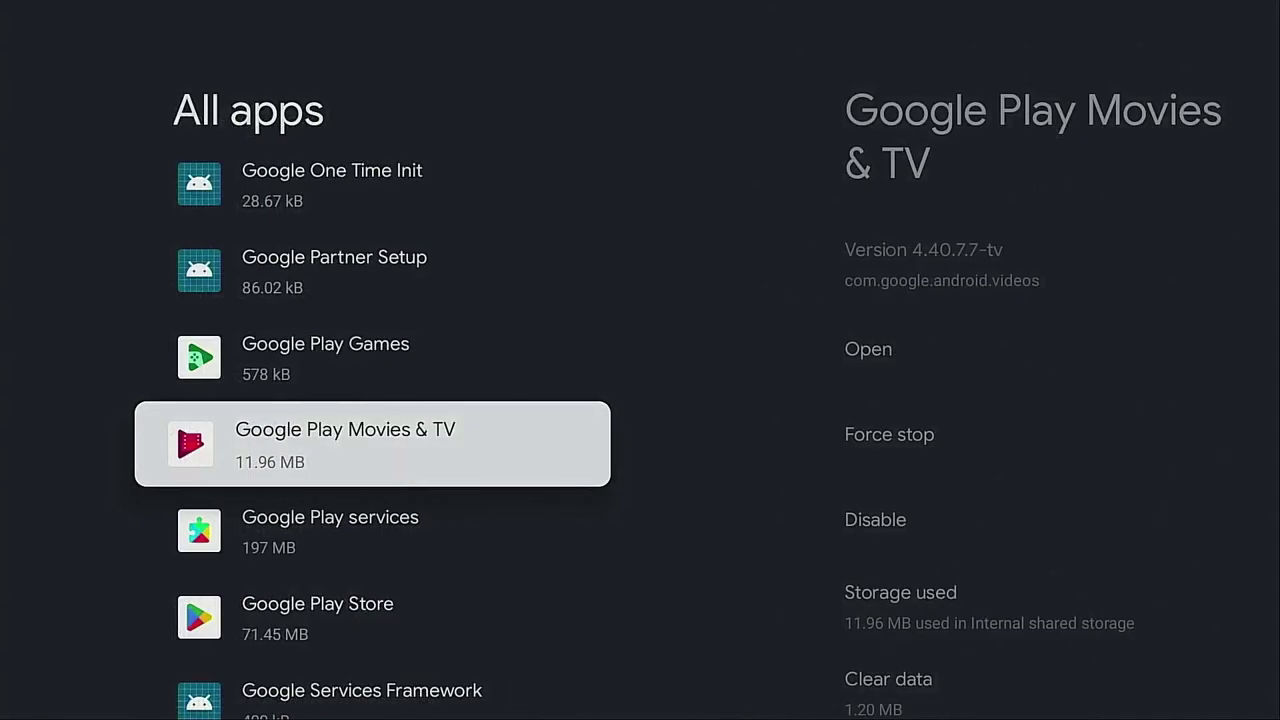
# Exit Settings and reopen ADB TV from the Your apps row to reach step 4: Allow debug
pyautogui.press('Escape')
pyautogui.press('Escape')
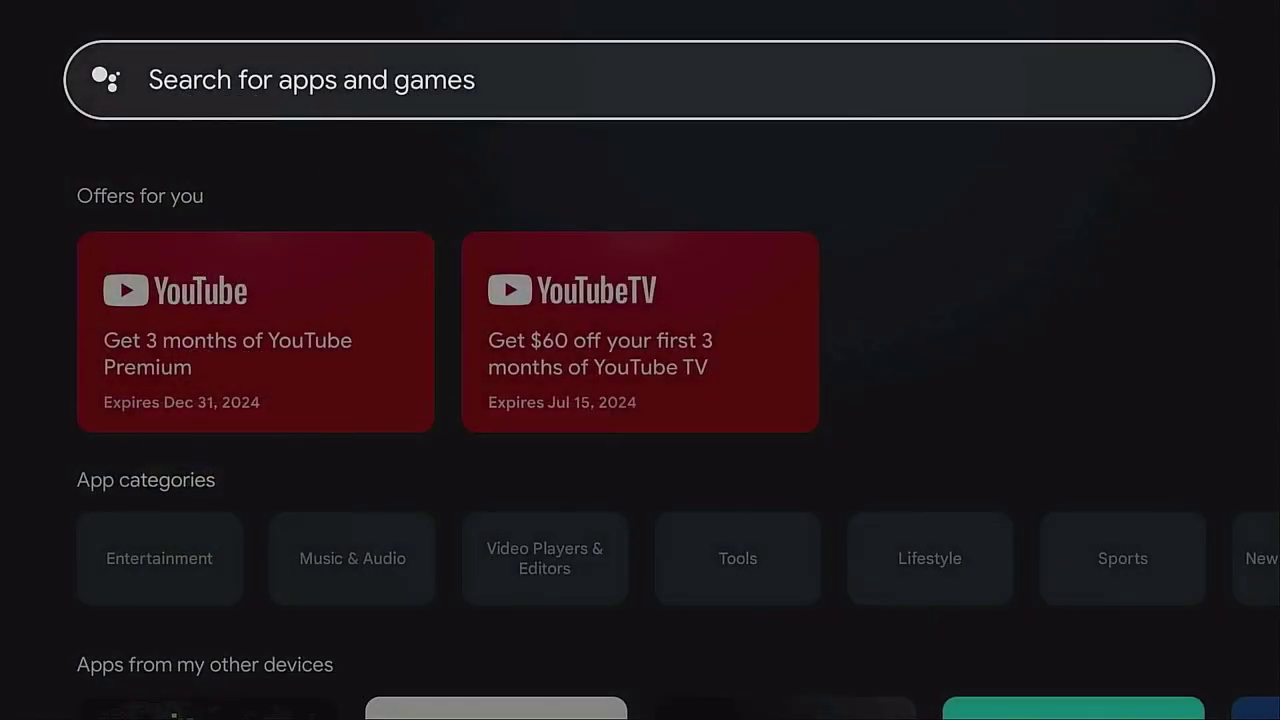
pyautogui.press('Down')
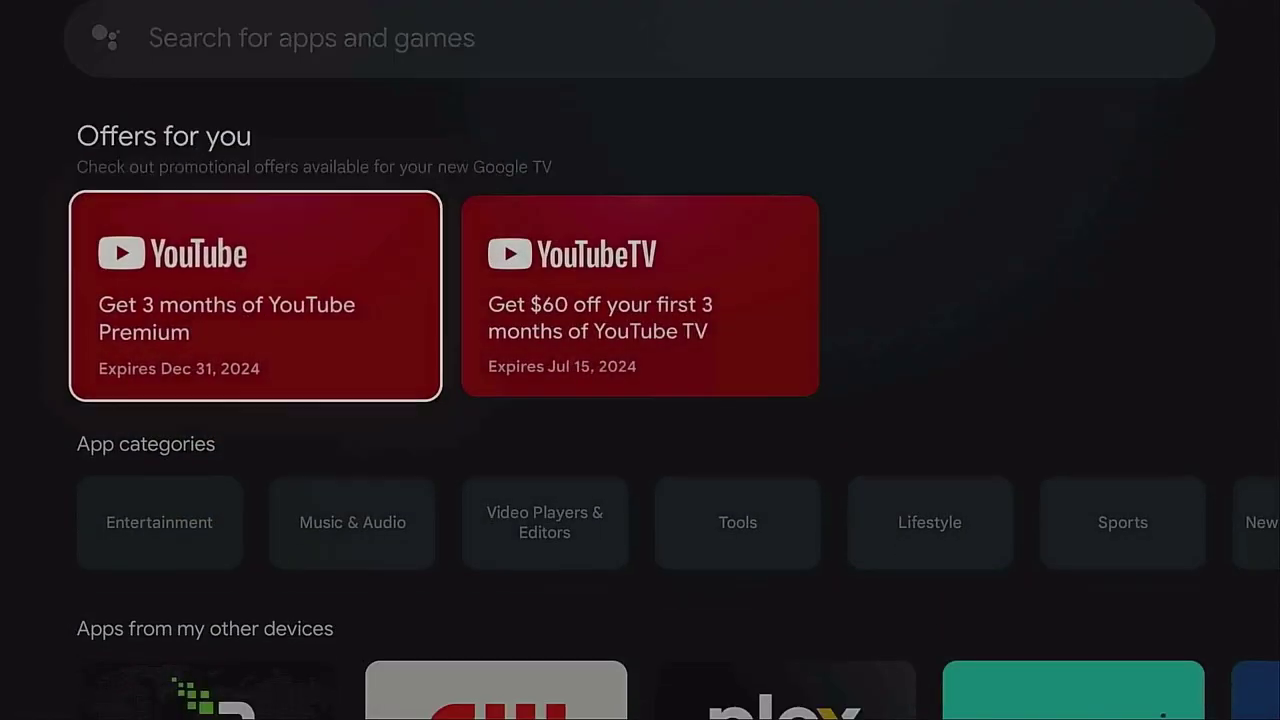
pyautogui.press('Down')
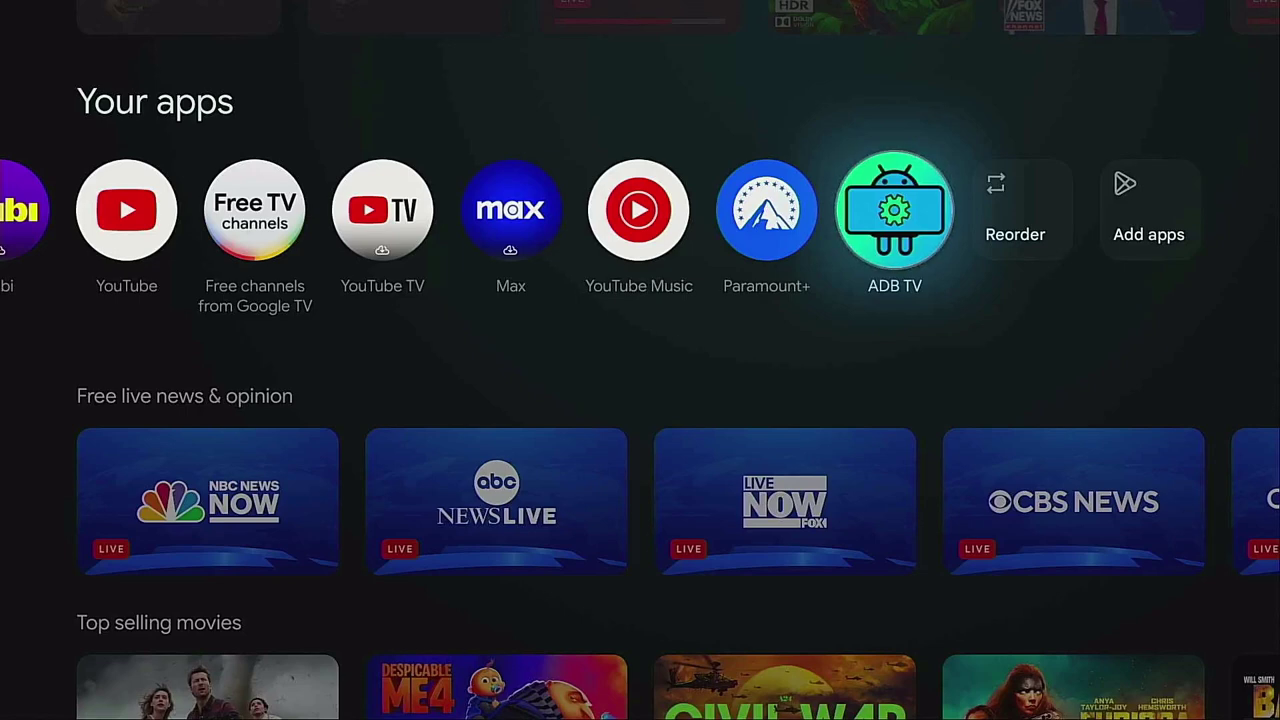
pyautogui.press('Return')
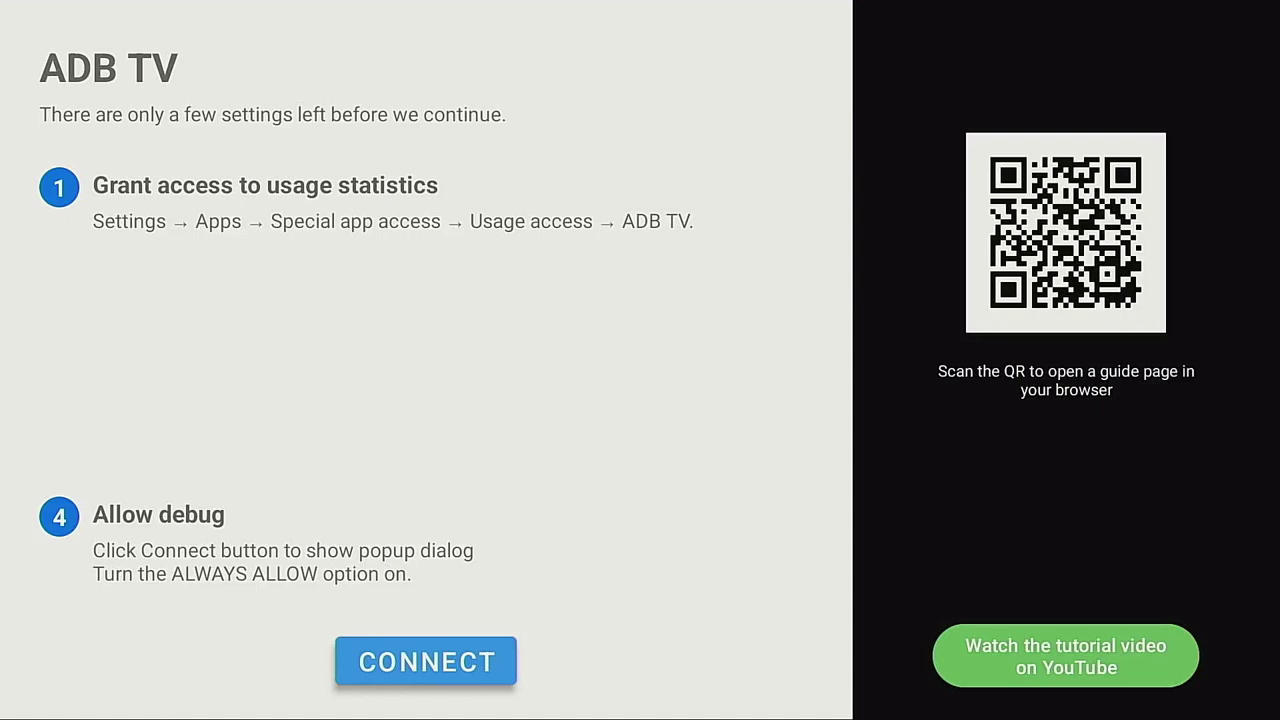
# Connect, allow debugging always from this computer, and connect again to load 116 apps
pyautogui.press('Return')
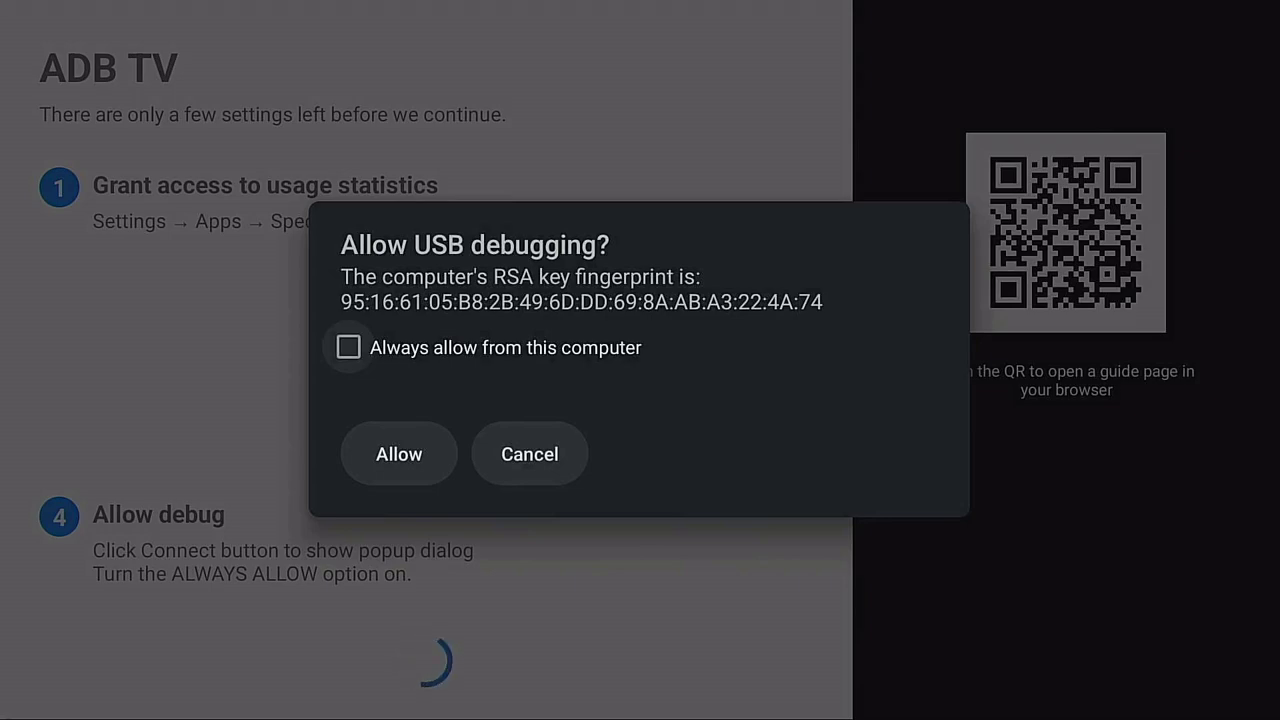
pyautogui.press('Return')
pyautogui.press('Down')
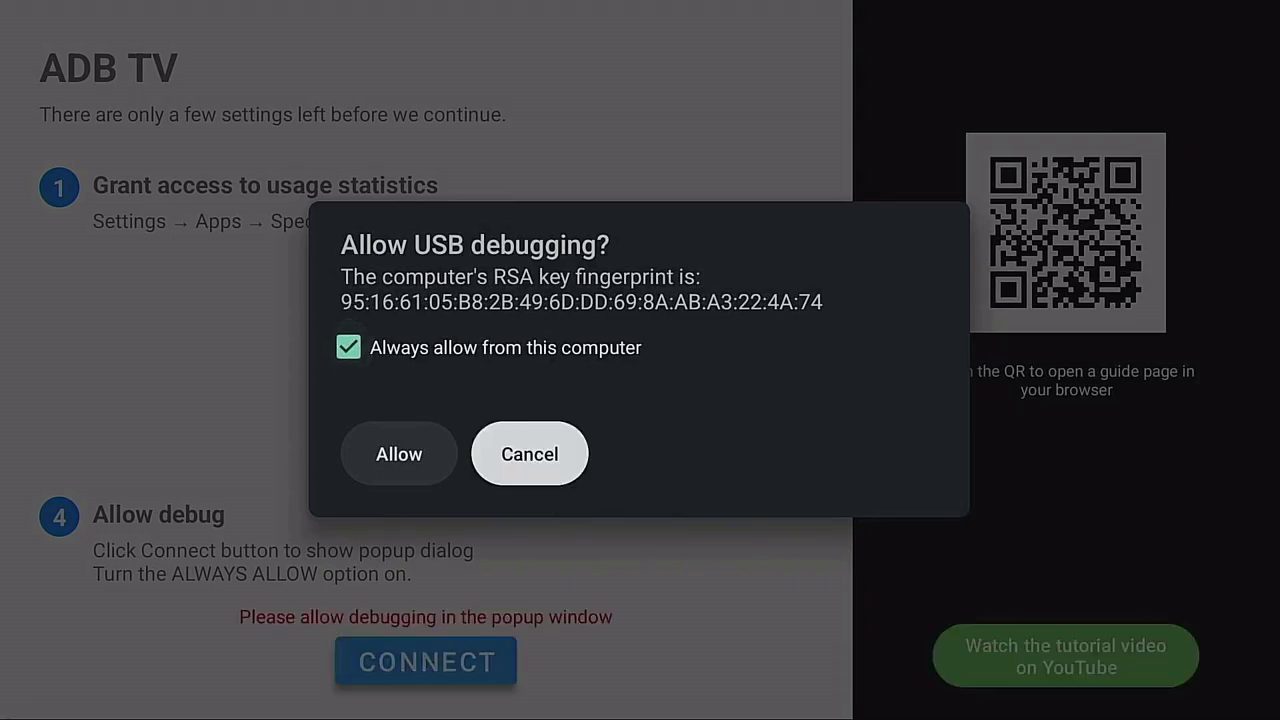
pyautogui.press('Left')
pyautogui.press('Return')
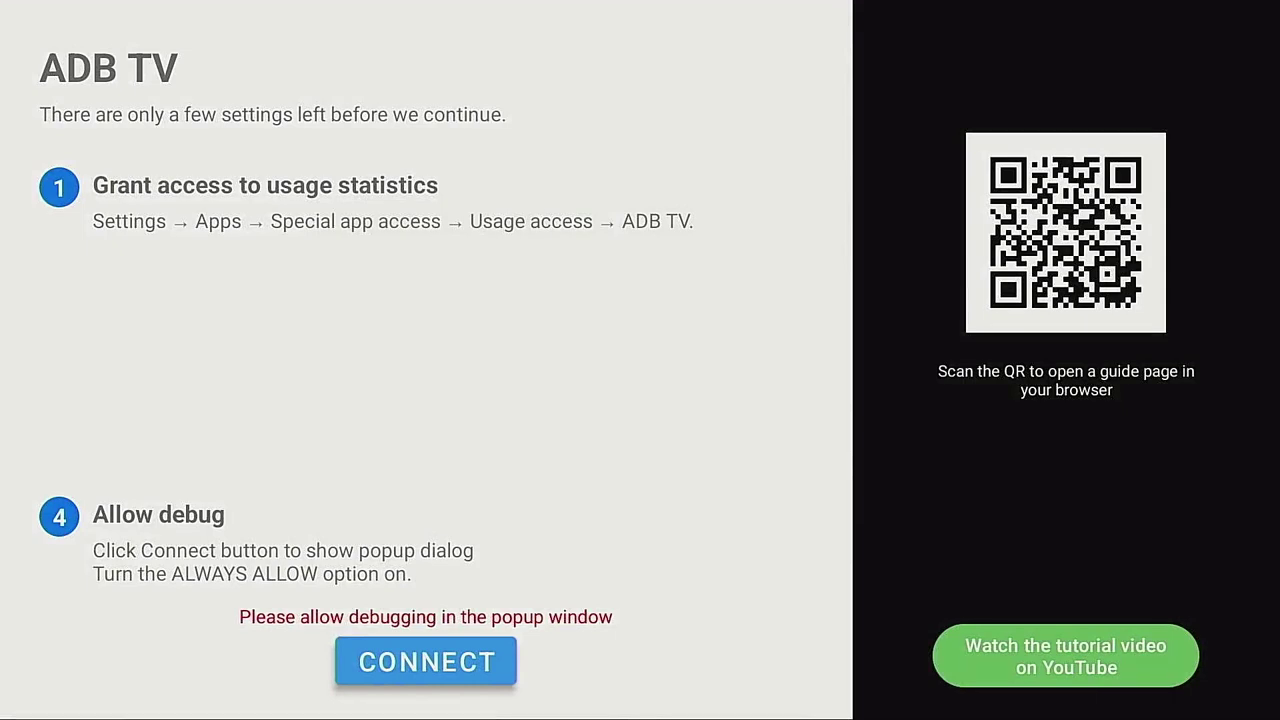
pyautogui.press('Return')
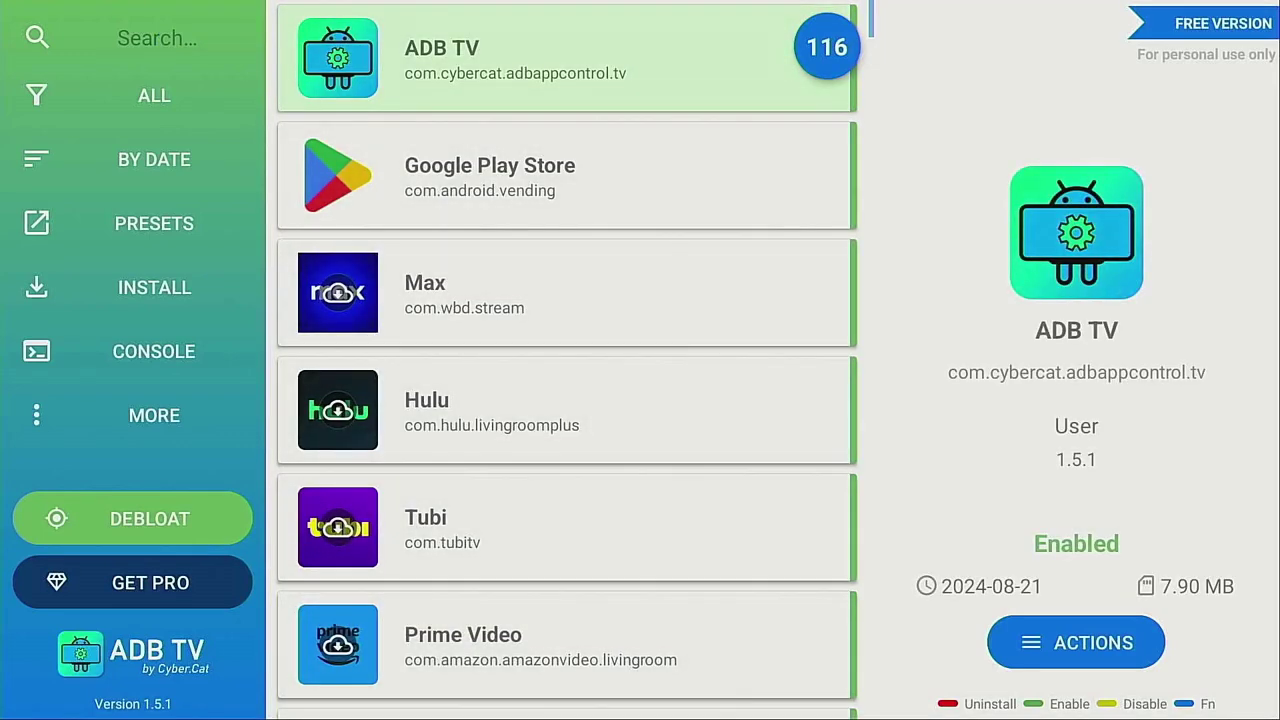
# Scroll ADB TV's app list to Google Play Movies & TV (4.40.7.7-tv, Enabled, 12.20 MB)
pyautogui.press('Down')
pyautogui.press('Down')
pyautogui.press('Down')
pyautogui.press('Down')
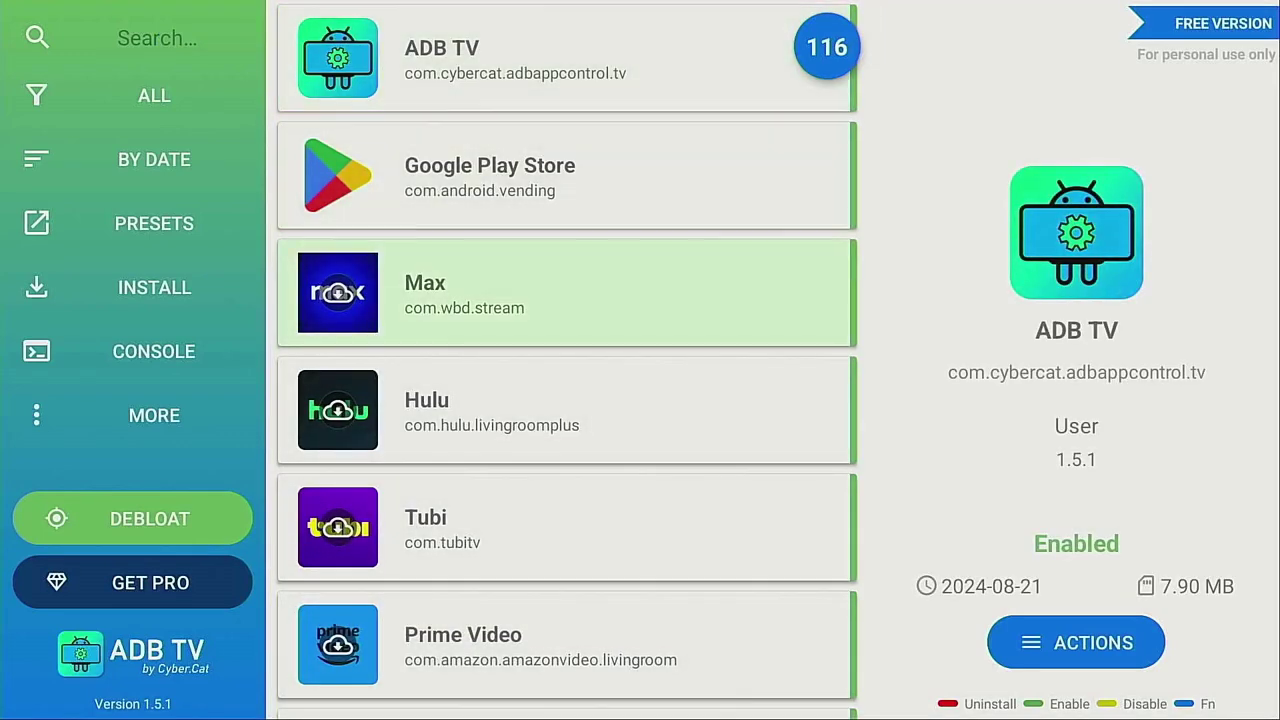
pyautogui.press('Down')
pyautogui.press('Down')
pyautogui.press('Down')
pyautogui.press('Down')
pyautogui.press('Down')
pyautogui.press('Down')
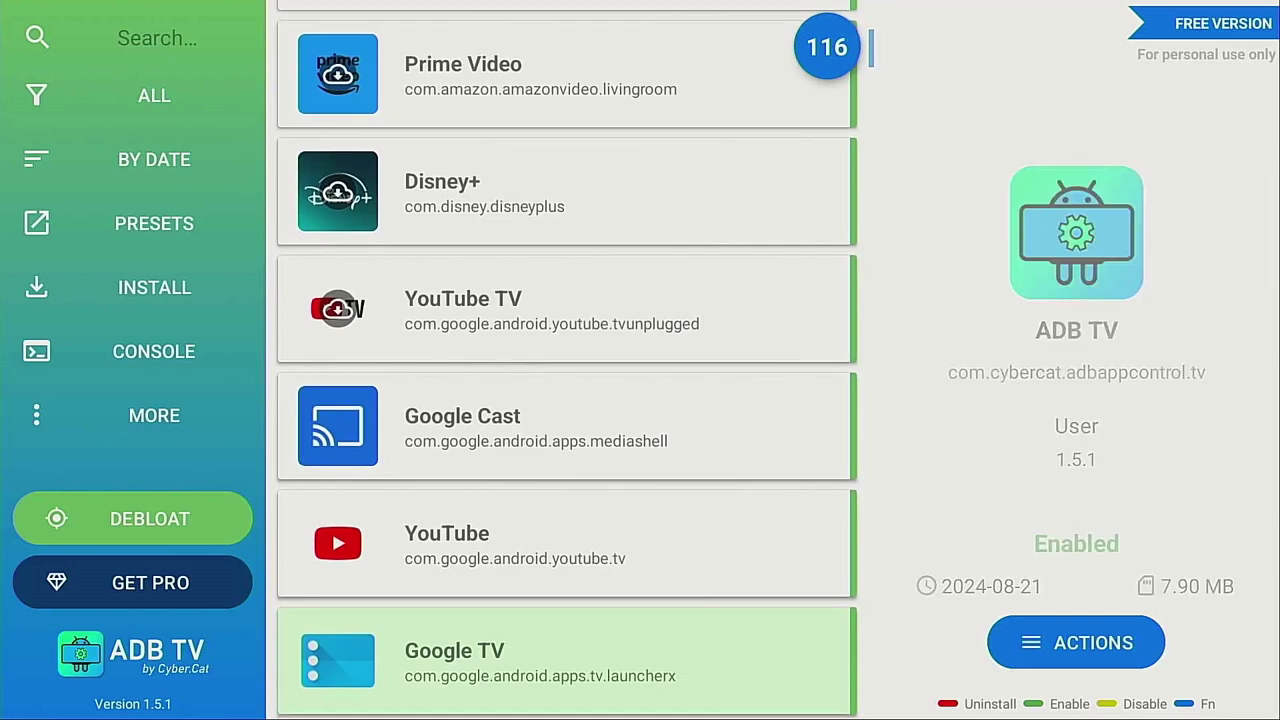
pyautogui.press('Down')
pyautogui.press('Down')
pyautogui.press('Down')
pyautogui.press('Down')
pyautogui.press('Down')
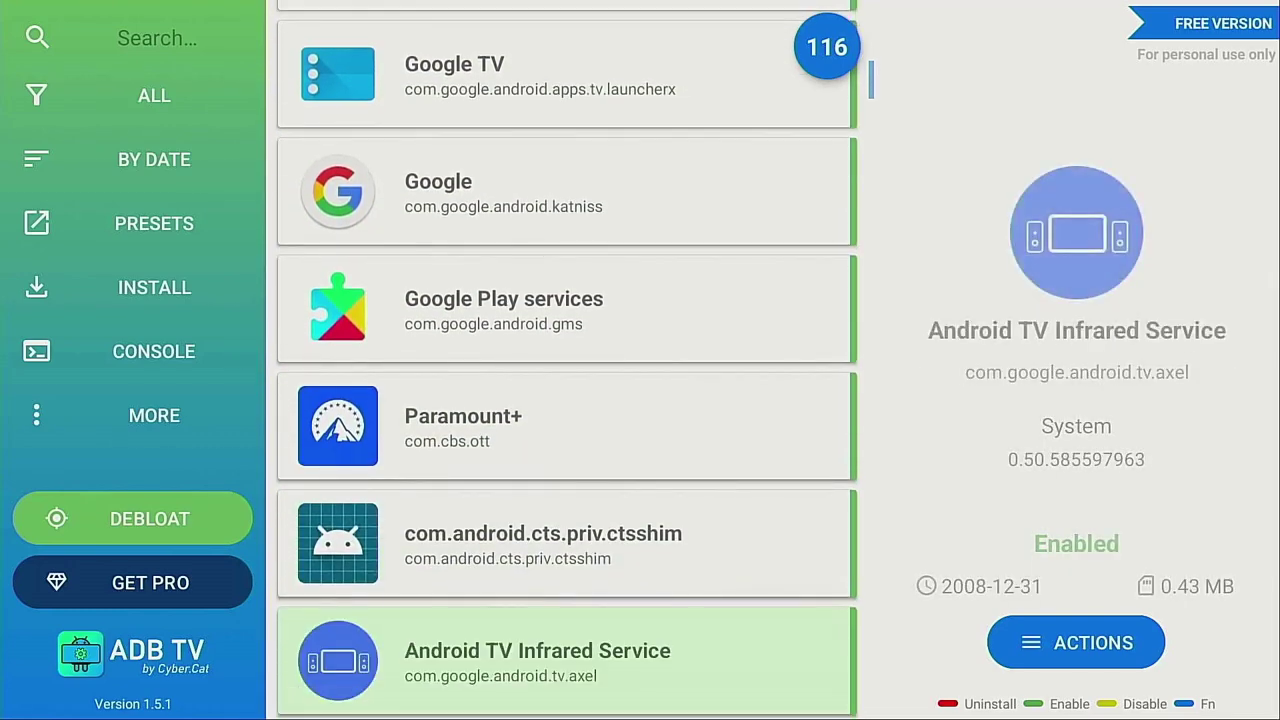
pyautogui.press('Down')
pyautogui.press('Down')
pyautogui.press('Down')
pyautogui.press('Down')
pyautogui.press('Down')
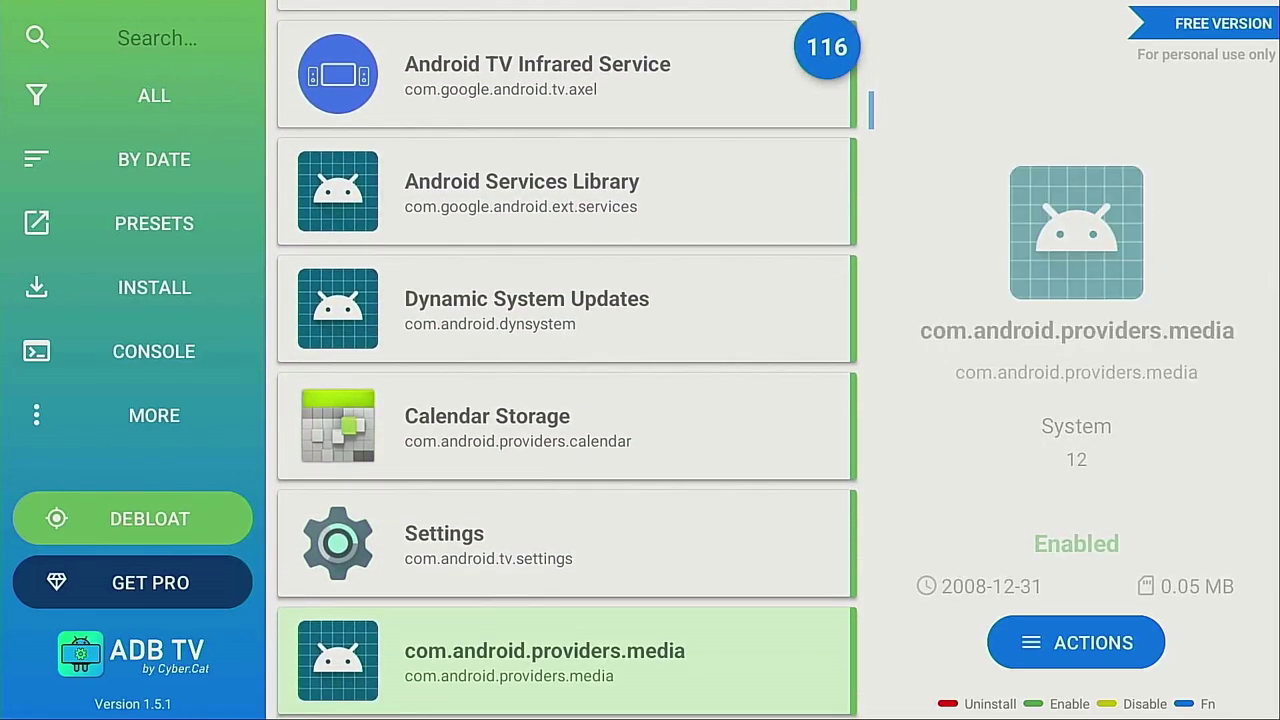
pyautogui.press('Down')
pyautogui.press('Down')
pyautogui.press('Down')
pyautogui.press('Down')
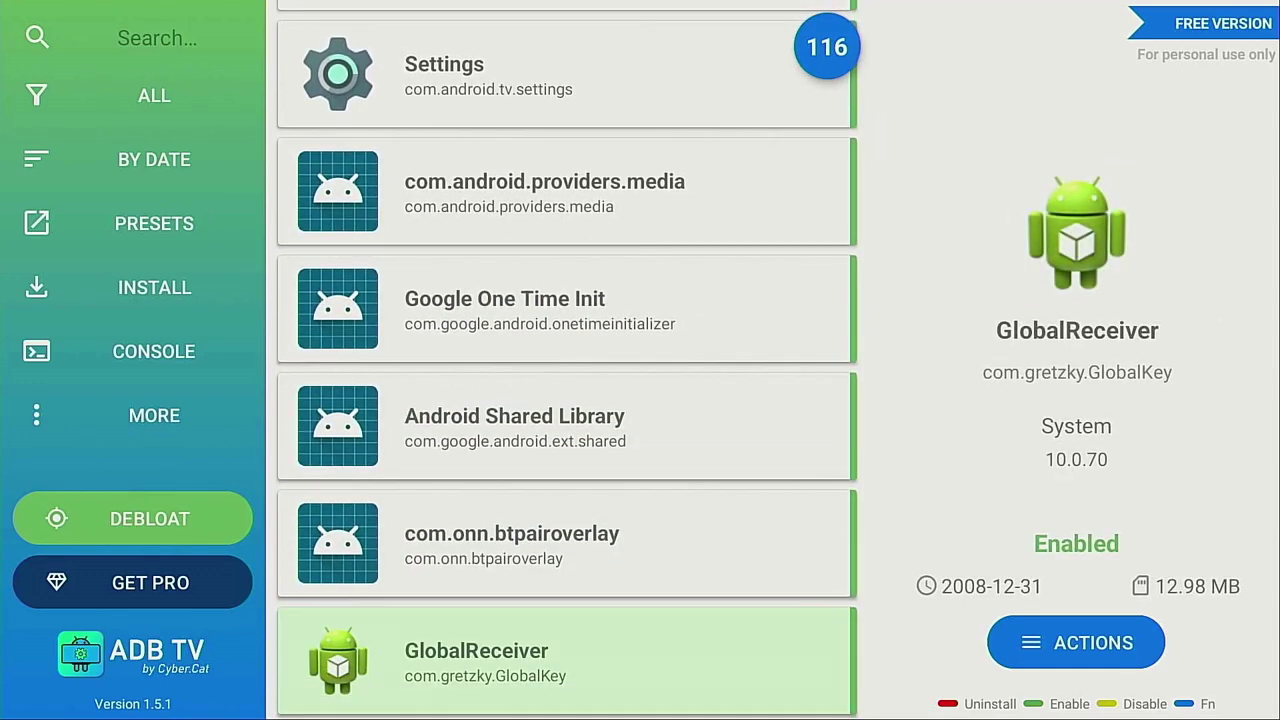
pyautogui.press('Down')
pyautogui.press('Down')
pyautogui.press('Down')
pyautogui.press('Down')
pyautogui.press('Down')
pyautogui.press('Down')
pyautogui.press('Down')
pyautogui.press('Down')
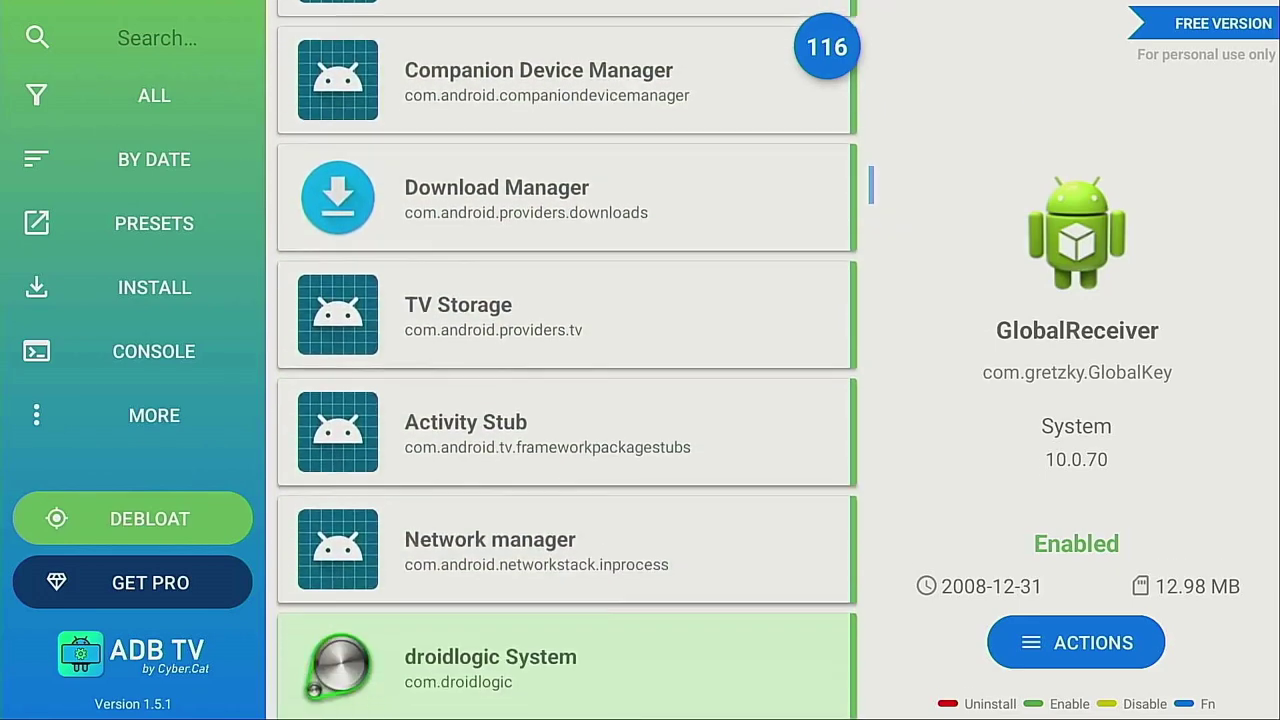
pyautogui.press('Down')
pyautogui.press('Down')
pyautogui.press('Down')
pyautogui.press('Down')
pyautogui.press('Down')
pyautogui.press('Down')
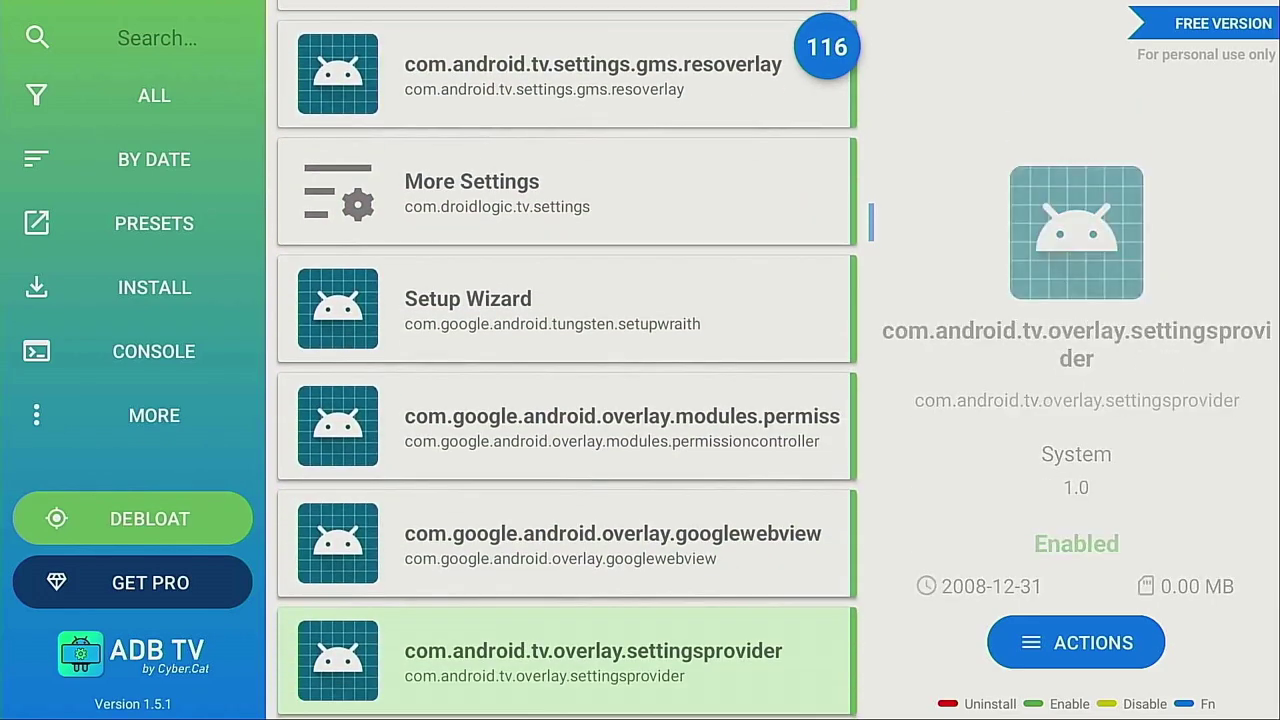
pyautogui.press('Down')
pyautogui.press('Down')
pyautogui.press('Down')
pyautogui.press('Down')
pyautogui.press('Down')
pyautogui.press('Down')
pyautogui.press('Down')
pyautogui.press('Down')
pyautogui.press('Down')
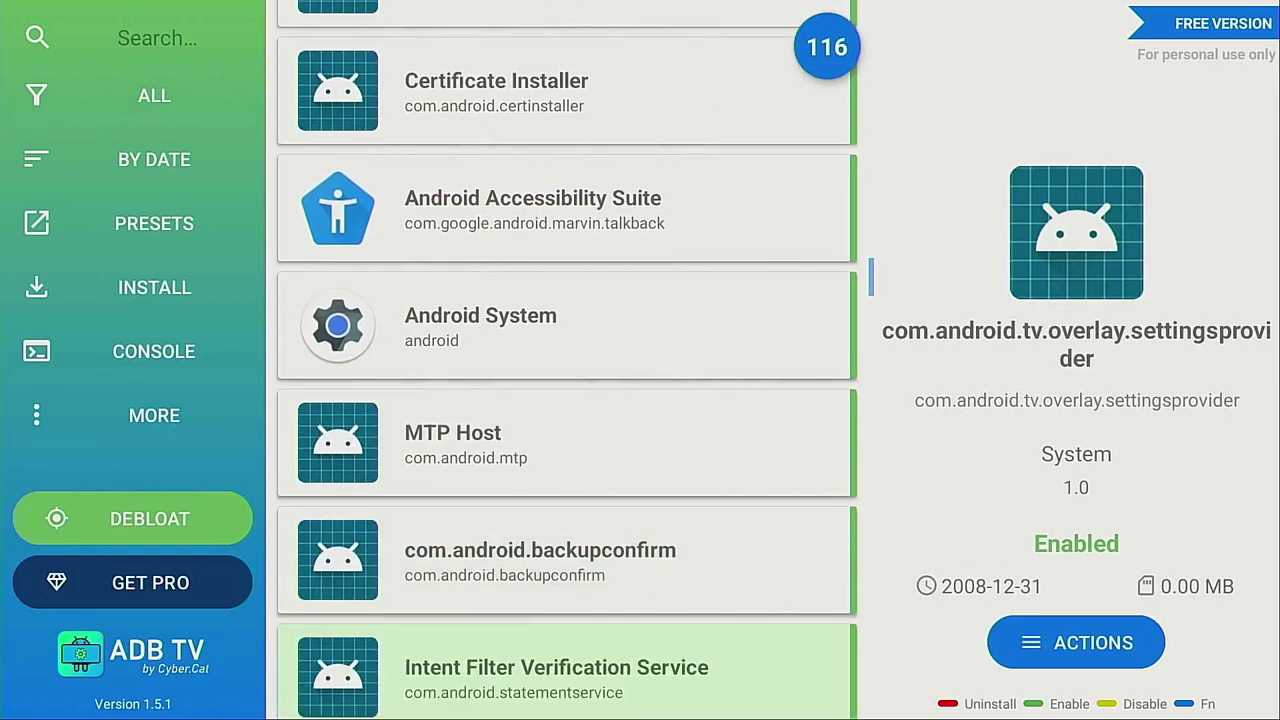
pyautogui.press('Down')
pyautogui.press('Down')
pyautogui.press('Down')
pyautogui.press('Down')
pyautogui.press('Down')
pyautogui.press('Down')
pyautogui.press('Down')
pyautogui.press('Down')
pyautogui.press('Down')
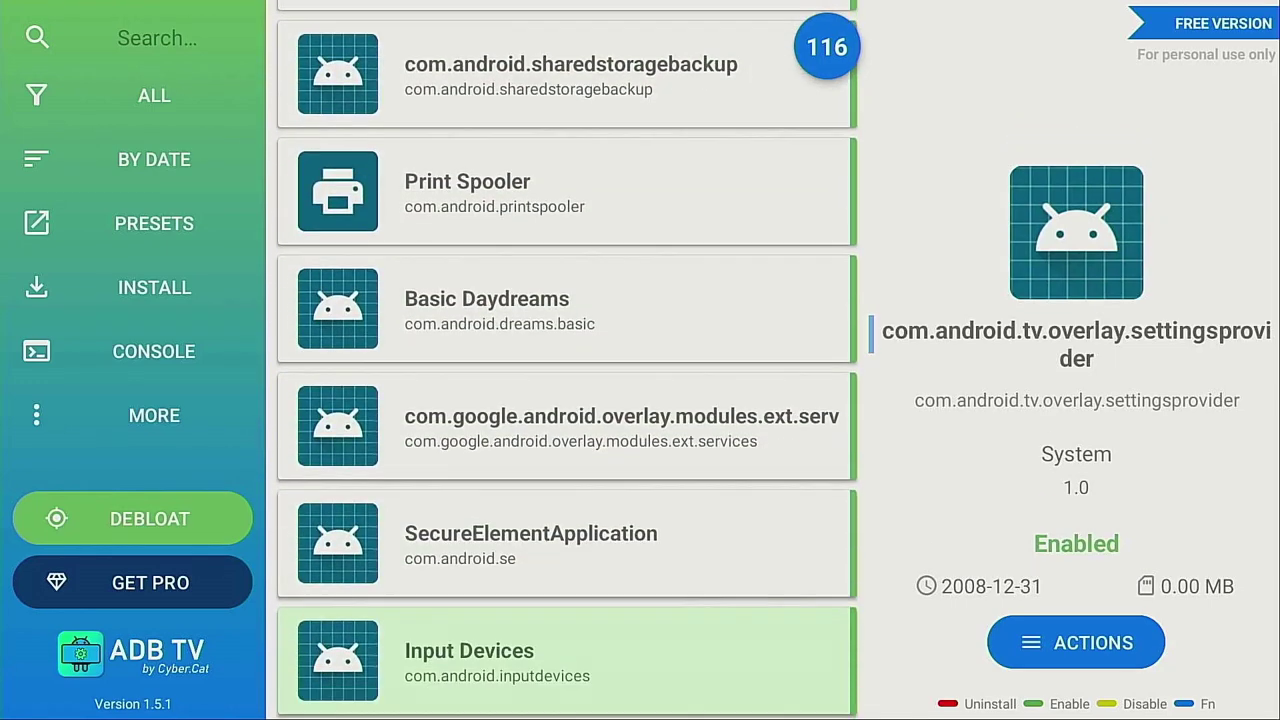
pyautogui.press('Down')
pyautogui.press('Down')
pyautogui.press('Down')
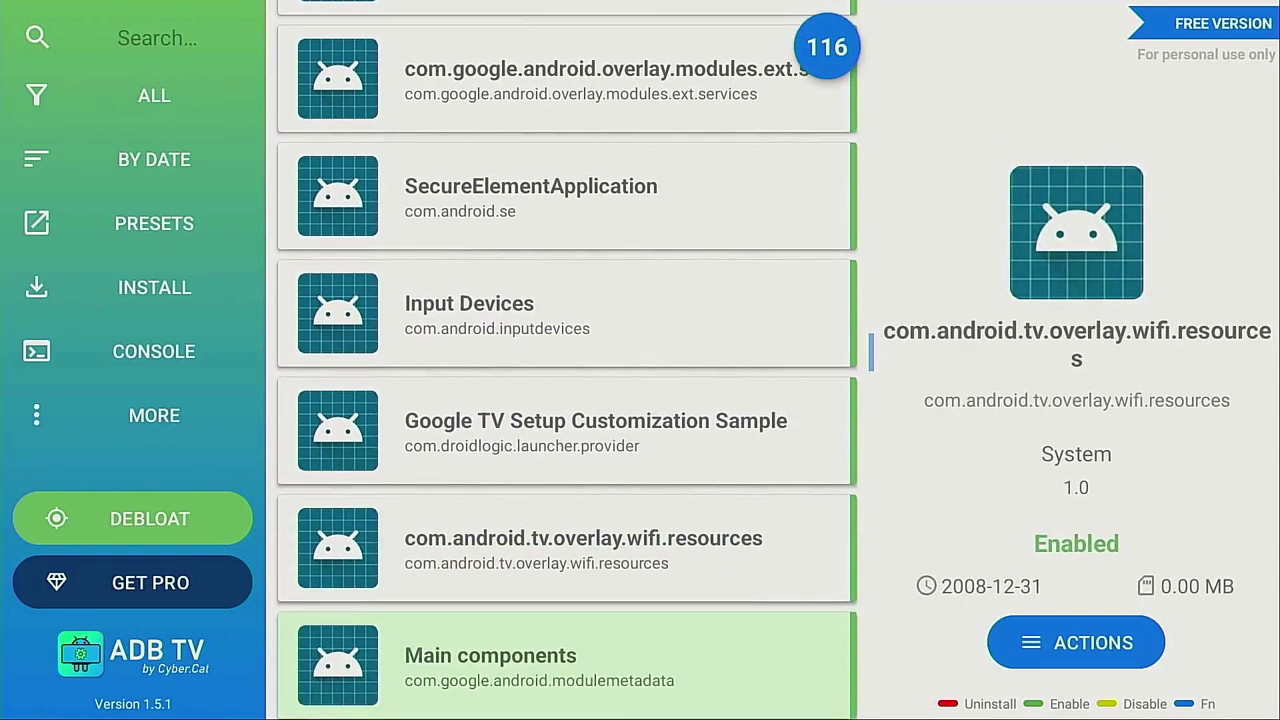
pyautogui.press('Down')
pyautogui.press('Down')
pyautogui.press('Down')
pyautogui.press('Down')
pyautogui.press('Down')
pyautogui.press('Down')
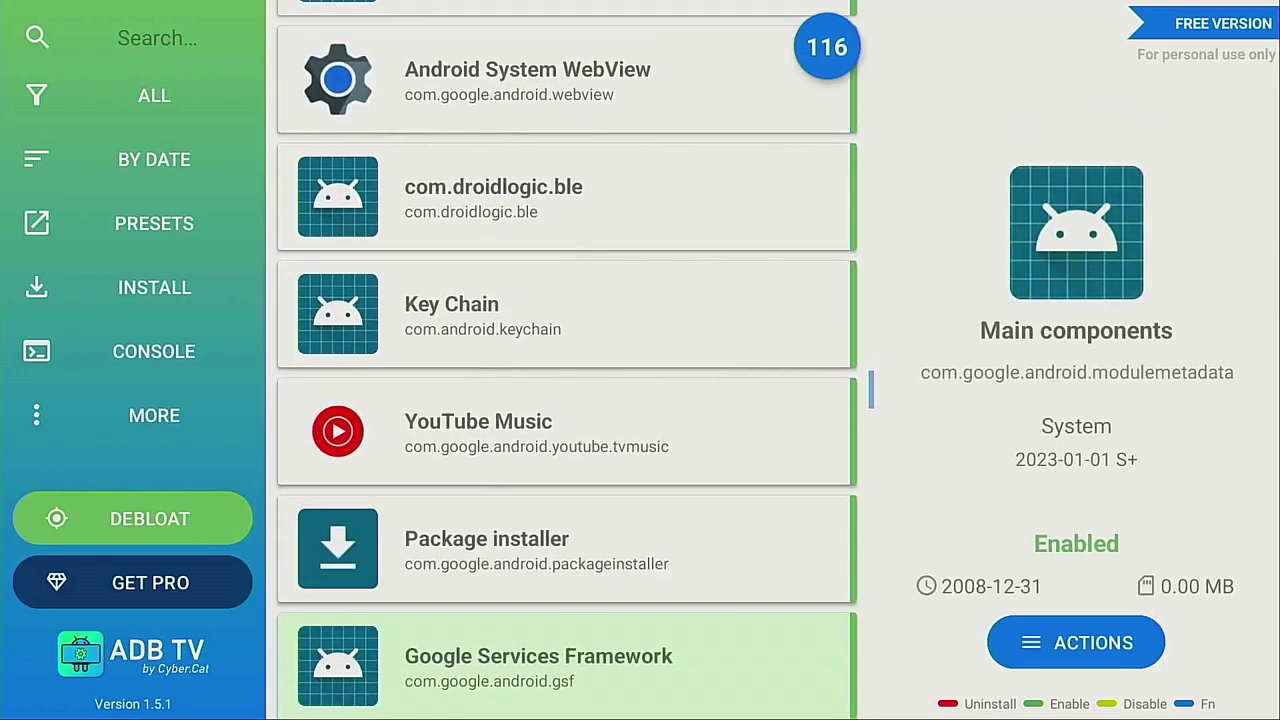
pyautogui.press('Down')
pyautogui.press('Down')
pyautogui.press('Down')
pyautogui.press('Down')
pyautogui.press('Down')
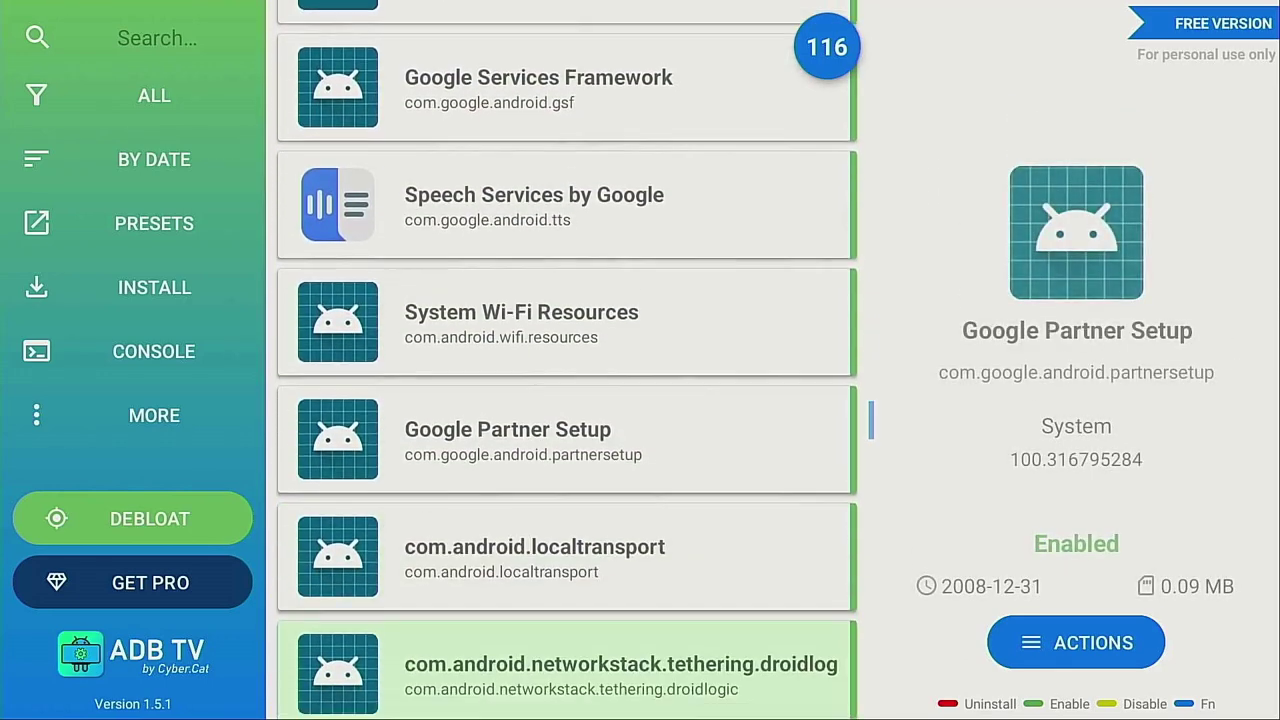
pyautogui.press('Down')
pyautogui.press('Down')
pyautogui.press('Down')
pyautogui.press('Down')
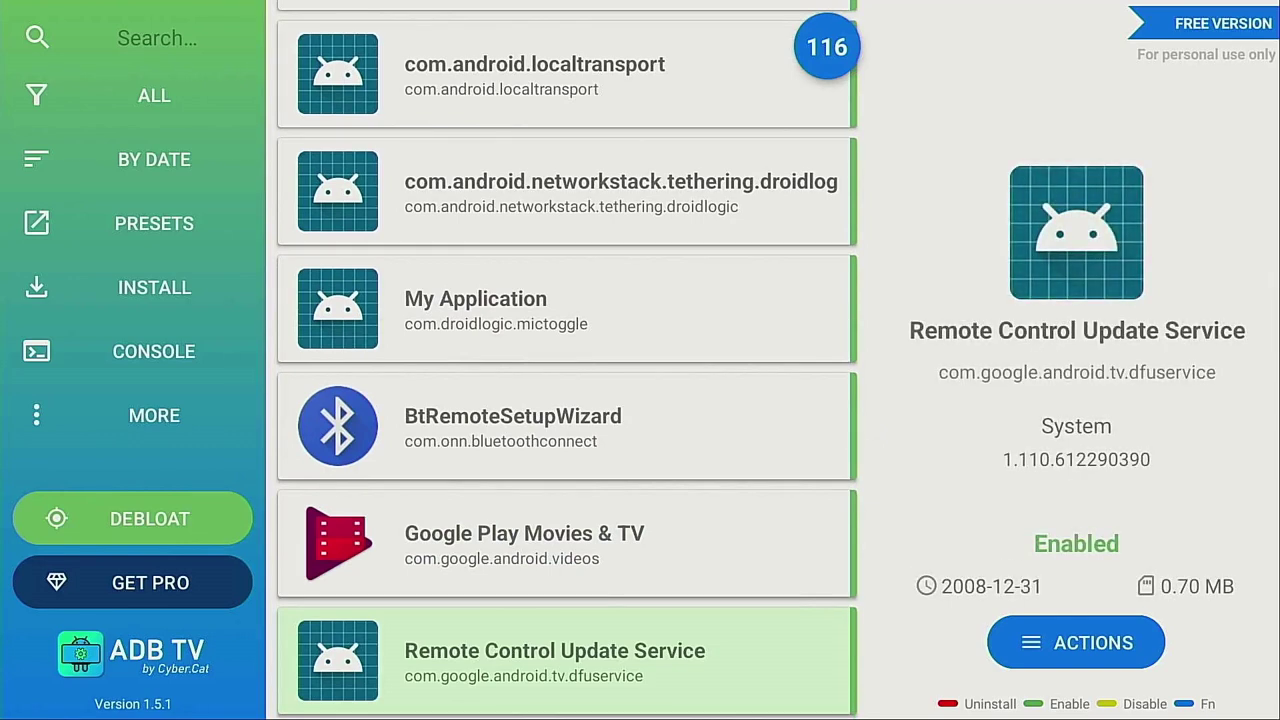
pyautogui.press('Up')
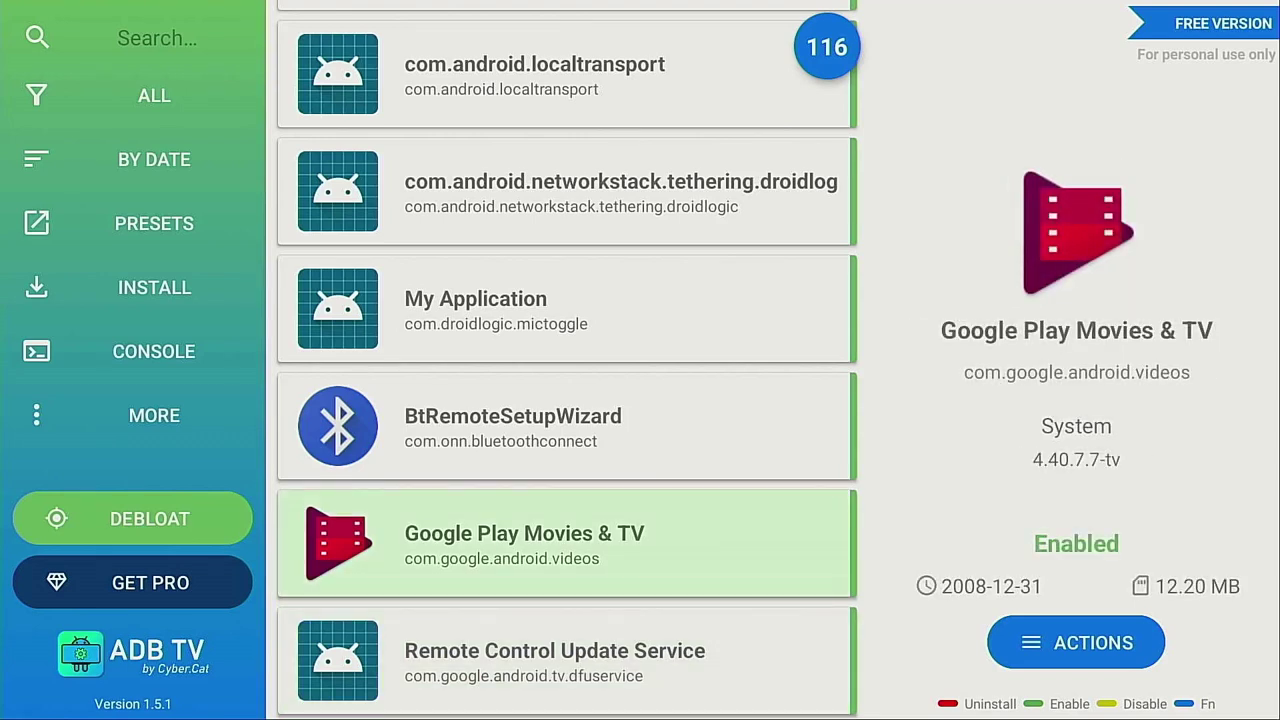
# Choose Uninstall from the ADB TV actions menu for Google Play Movies & TV
pyautogui.press('Return')
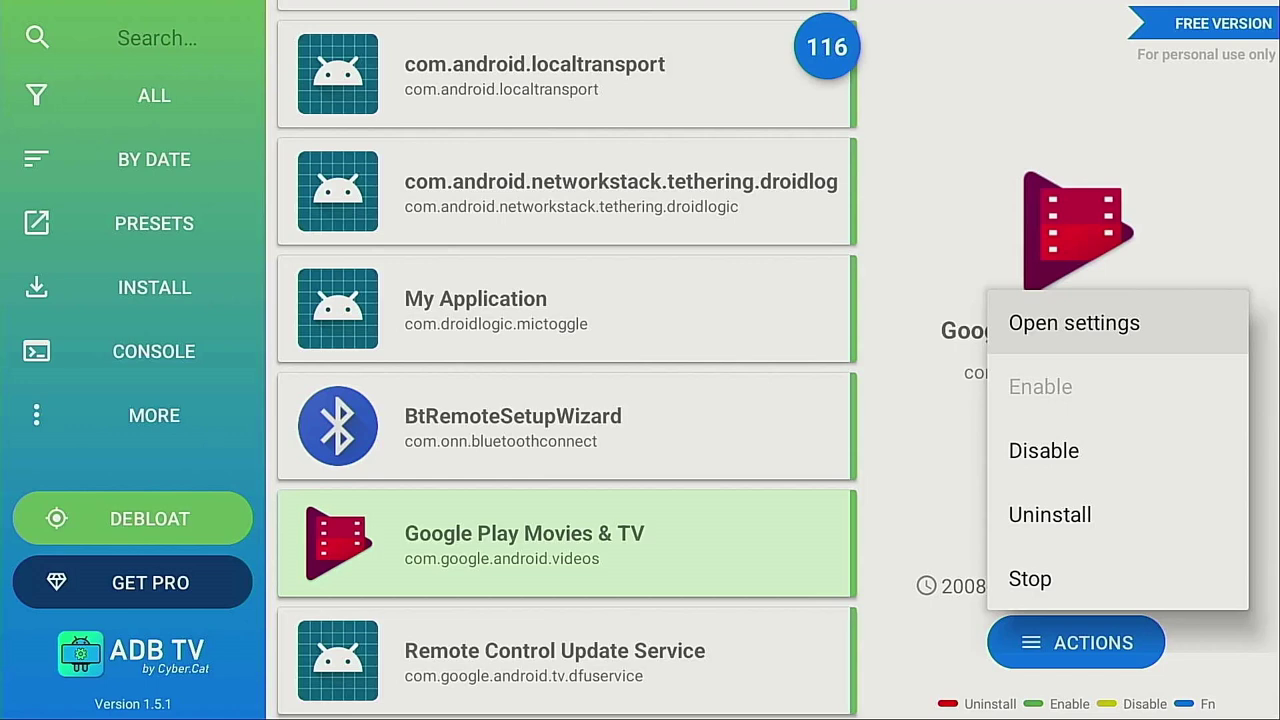
pyautogui.press('Down')
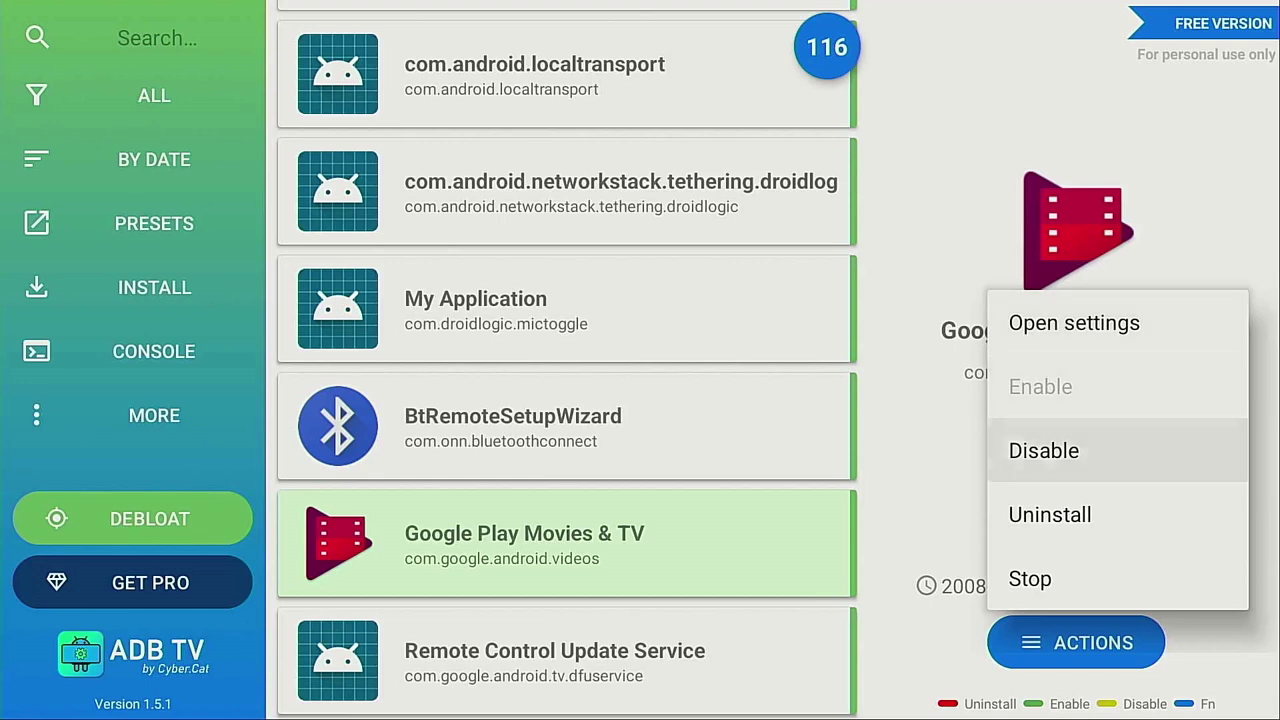
pyautogui.press('Down')
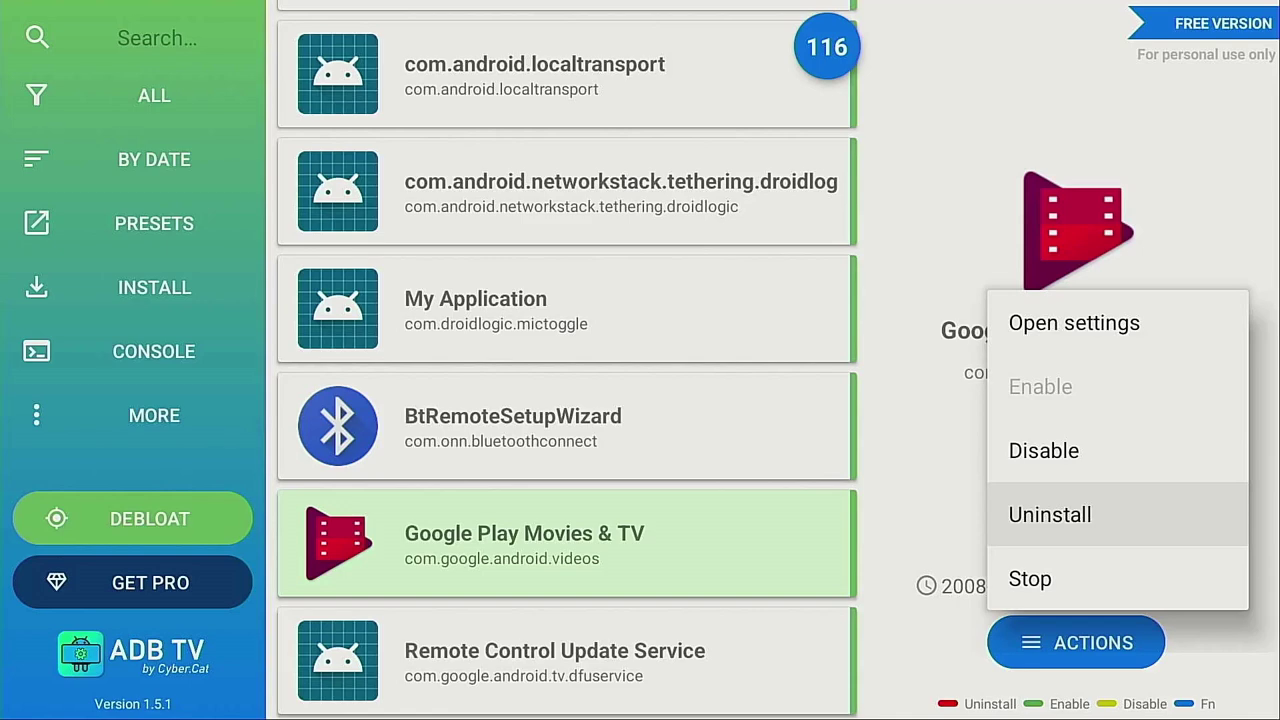
pyautogui.press('Return')
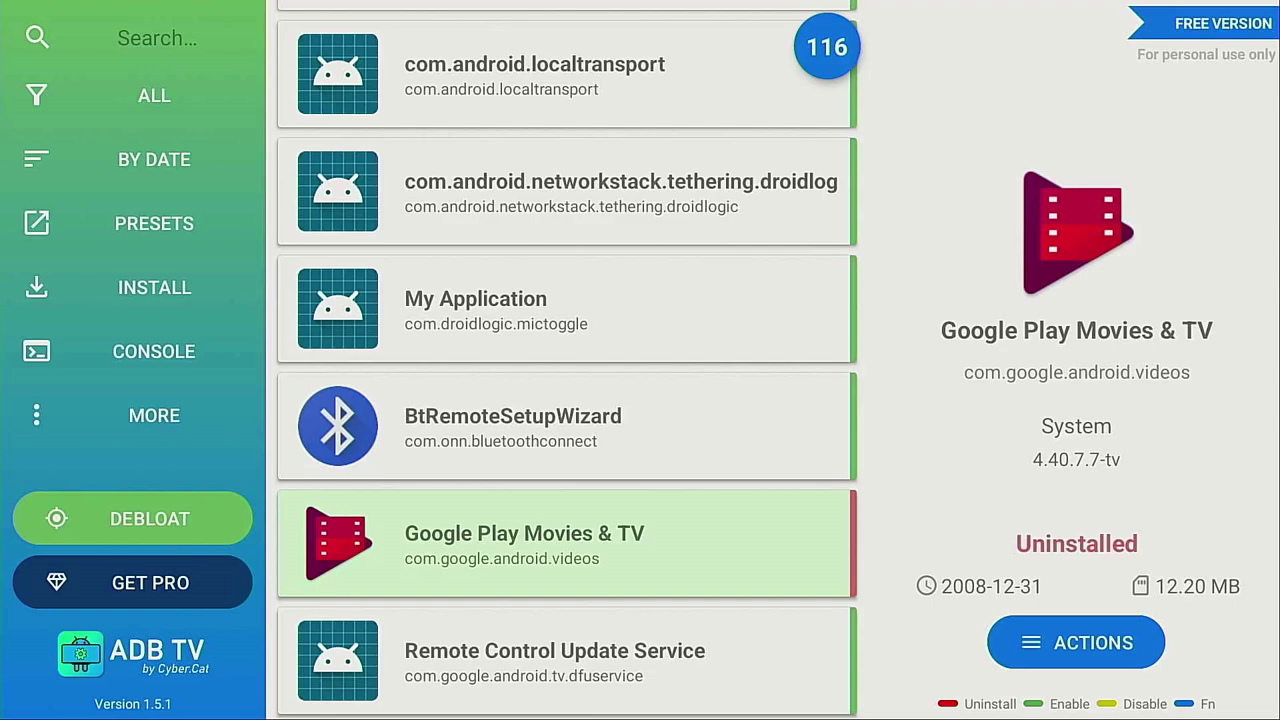
# Reopen ADB TV and scroll its 116-app list down to com.droidlogic.wifitetheringoverlay
pyautogui.press('Escape')
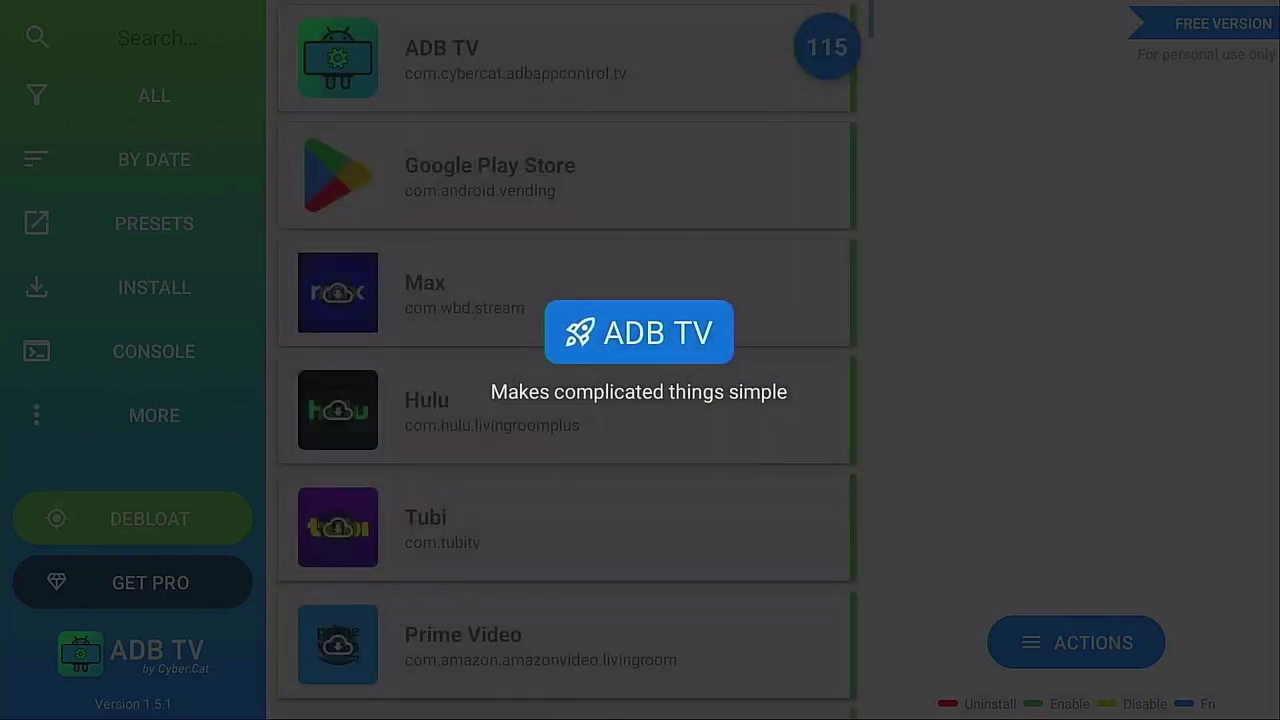
pyautogui.press('Down')
pyautogui.press('Down')
pyautogui.press('Down')
pyautogui.press('Down')
pyautogui.press('Down')
pyautogui.press('Down')
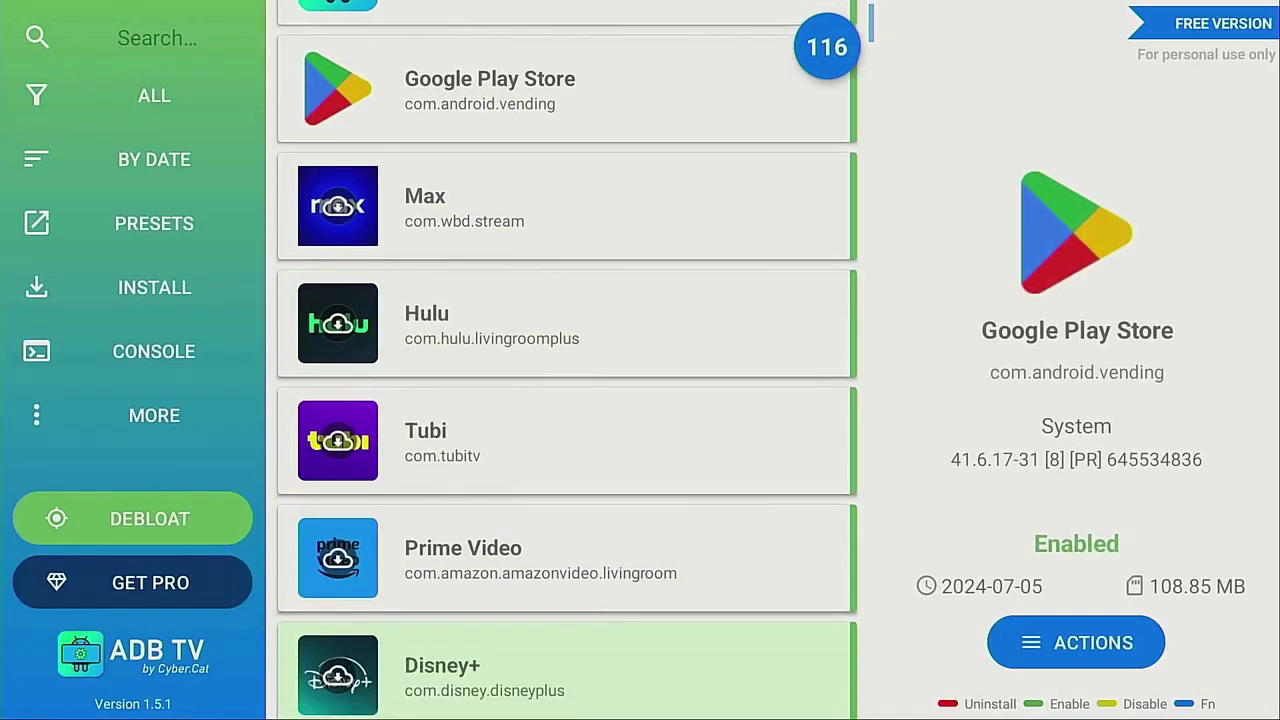
pyautogui.press('Down')
pyautogui.press('Down')
pyautogui.press('Down')
pyautogui.press('Down')
pyautogui.press('Down')
pyautogui.press('Down')
pyautogui.press('Down')
pyautogui.press('Down')
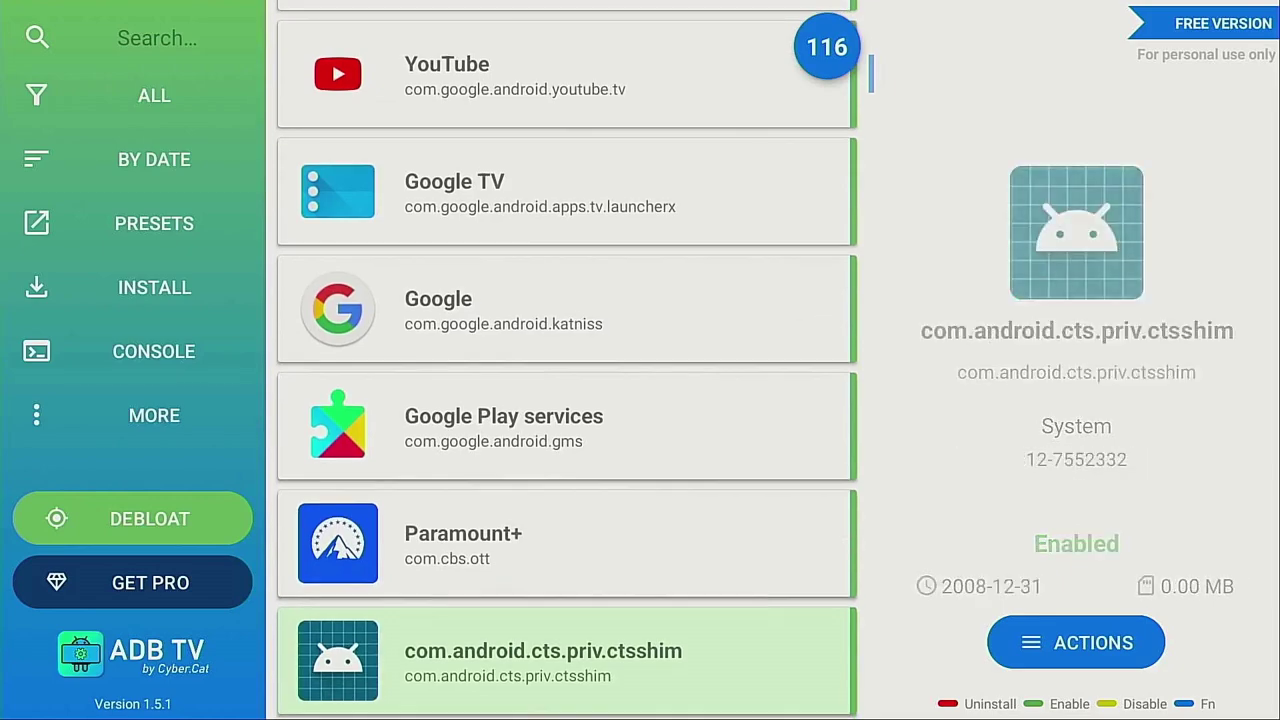
pyautogui.press('Down')
pyautogui.press('Down')
pyautogui.press('Down')
pyautogui.press('Down')
pyautogui.press('Down')
pyautogui.press('Down')
pyautogui.press('Down')
pyautogui.press('Down')
pyautogui.press('Down')
pyautogui.press('Down')
pyautogui.press('Down')
pyautogui.press('Down')
pyautogui.press('Down')
pyautogui.press('Down')
pyautogui.press('Down')
pyautogui.press('Down')
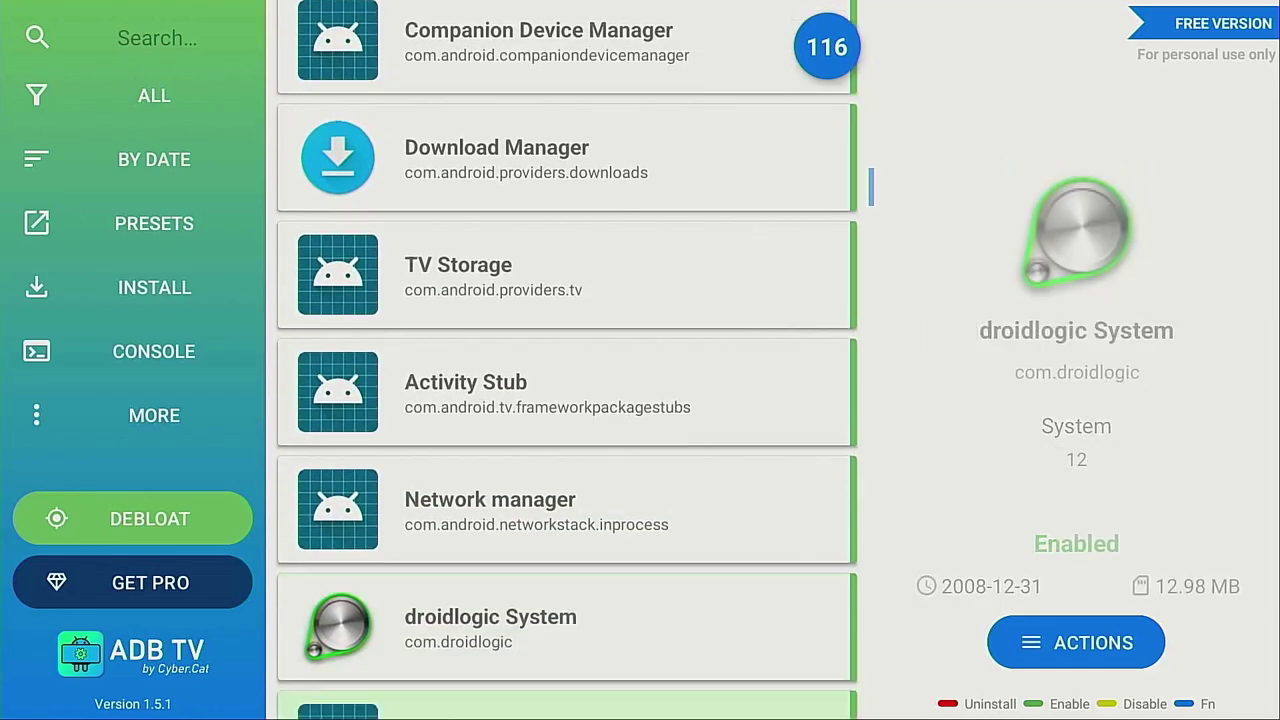
pyautogui.press('Down')
pyautogui.press('Down')
pyautogui.press('Down')
pyautogui.press('Down')
pyautogui.press('Down')
pyautogui.press('Down')
pyautogui.press('Down')
pyautogui.press('Down')
pyautogui.press('Down')
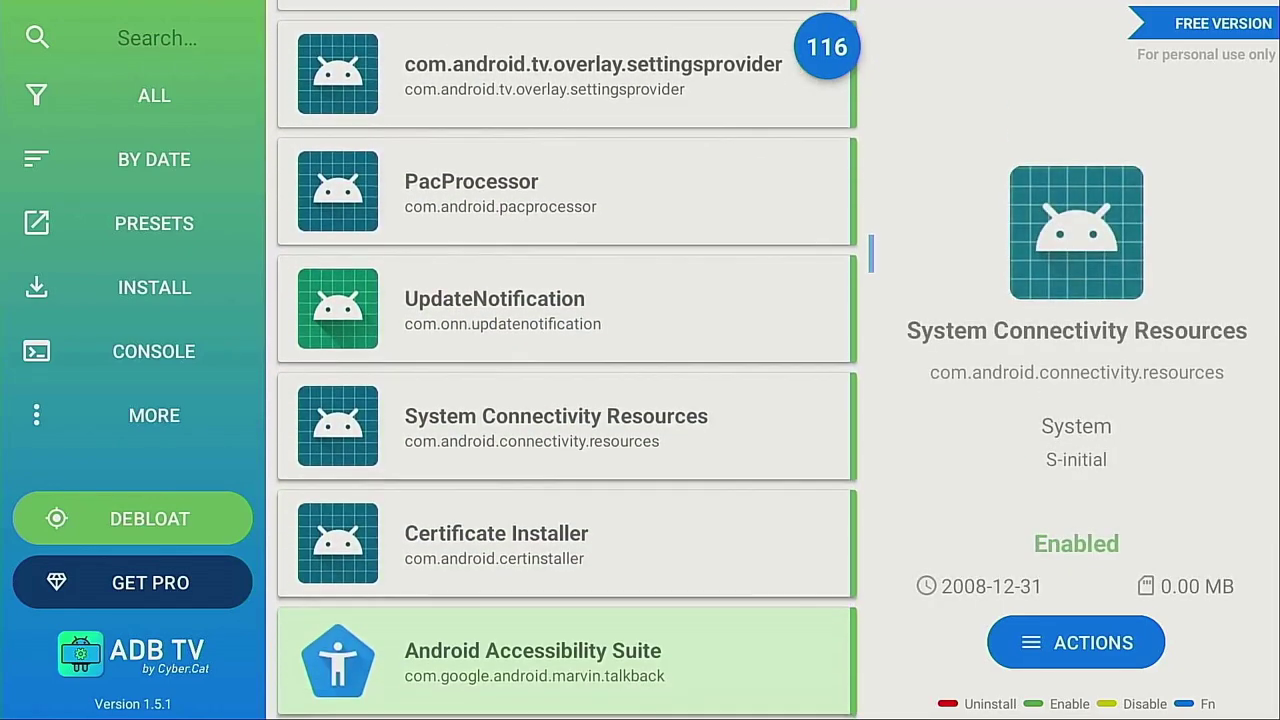
pyautogui.press('Down')
pyautogui.press('Down')
pyautogui.press('Down')
pyautogui.press('Down')
pyautogui.press('Down')
pyautogui.press('Down')
pyautogui.press('Down')
pyautogui.press('Down')
pyautogui.press('Down')
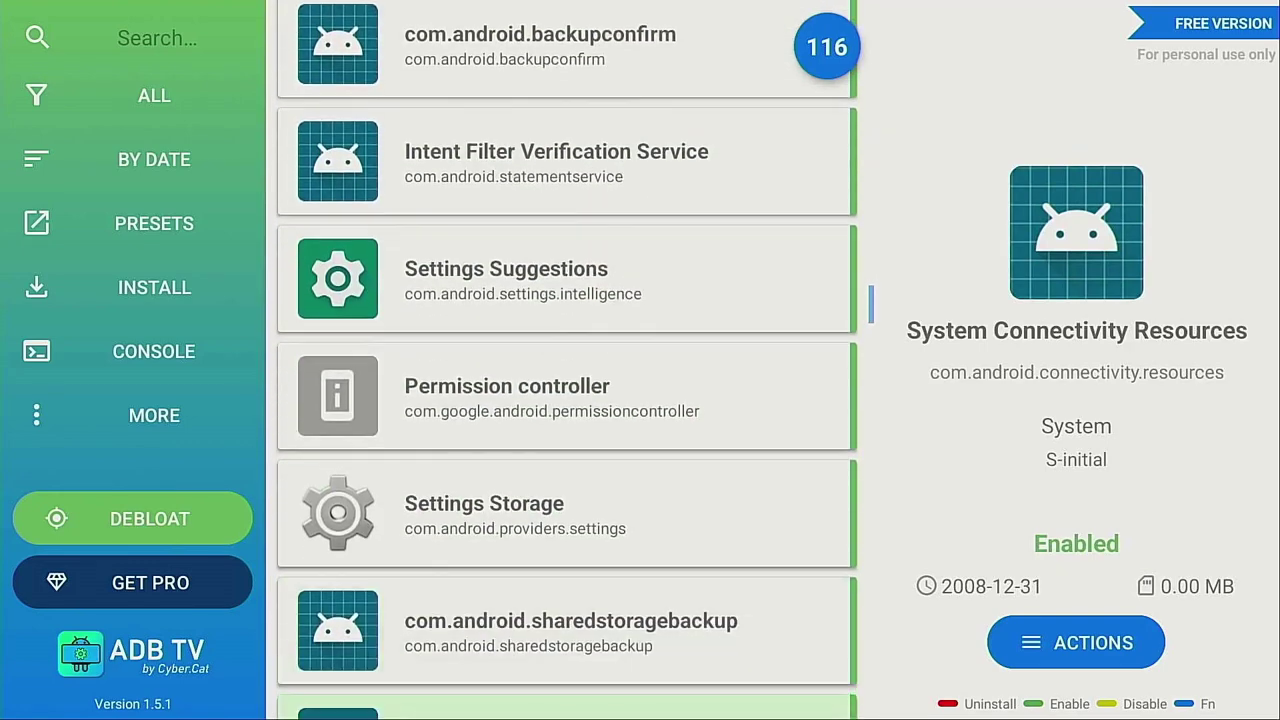
pyautogui.press('Down')
pyautogui.press('Down')
pyautogui.press('Down')
pyautogui.press('Down')
pyautogui.press('Down')
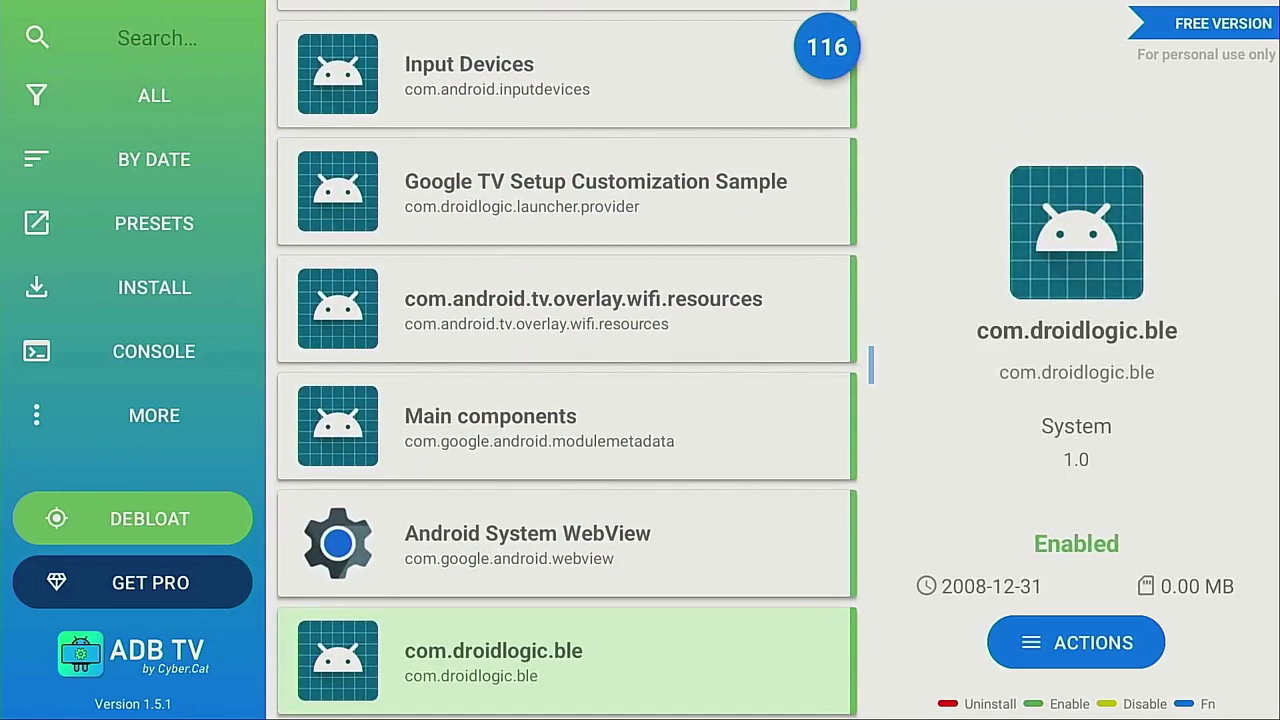
pyautogui.press('Down')
pyautogui.press('Down')
pyautogui.press('Down')
pyautogui.press('Down')
pyautogui.press('Down')
pyautogui.press('Down')
pyautogui.press('Down')
pyautogui.press('Down')
pyautogui.press('Down')
pyautogui.press('Down')
pyautogui.press('Down')
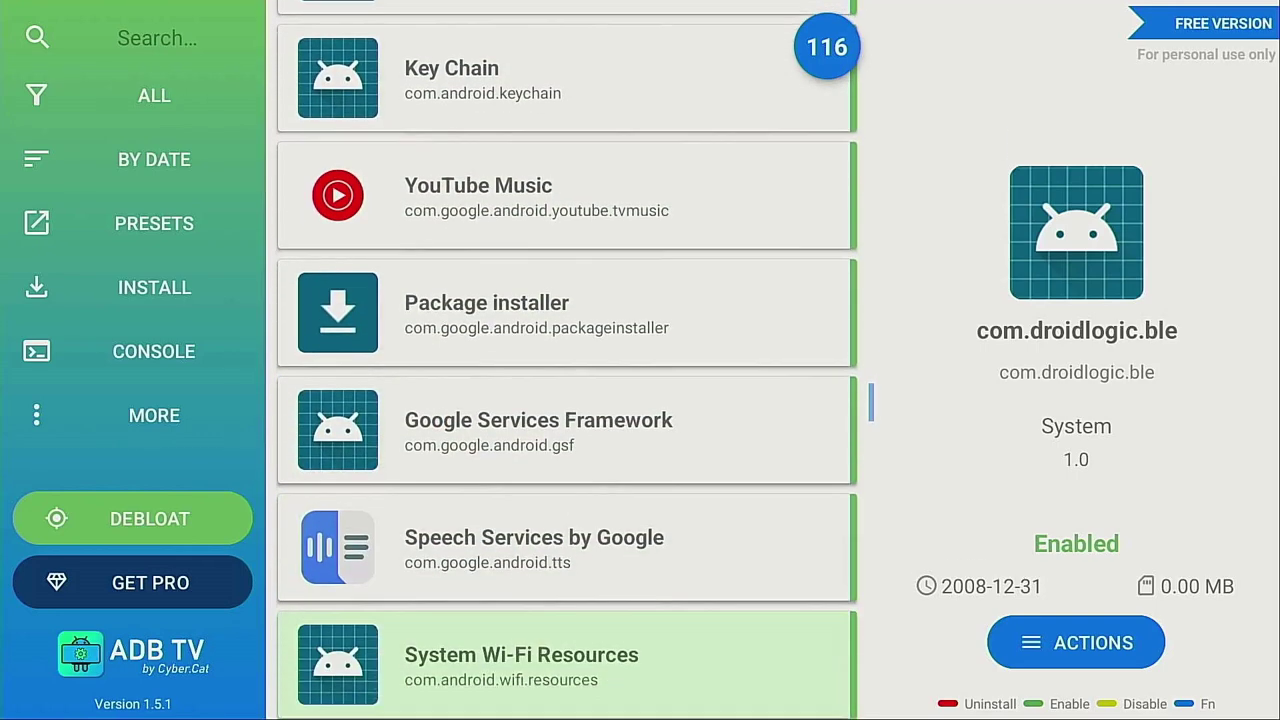
pyautogui.press('Down')
pyautogui.press('Down')
pyautogui.press('Down')
pyautogui.press('Down')
pyautogui.press('Down')
pyautogui.press('Down')
pyautogui.press('Down')
pyautogui.press('Down')
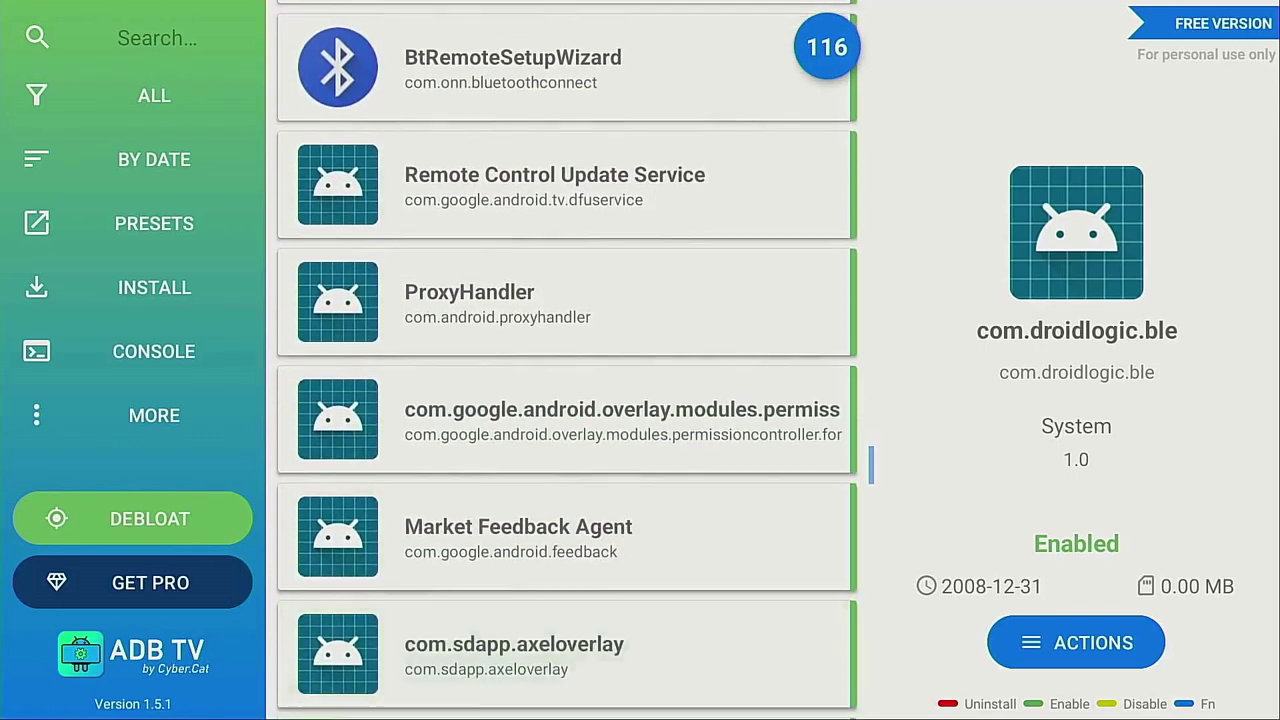
pyautogui.press('Down')
pyautogui.press('Left')
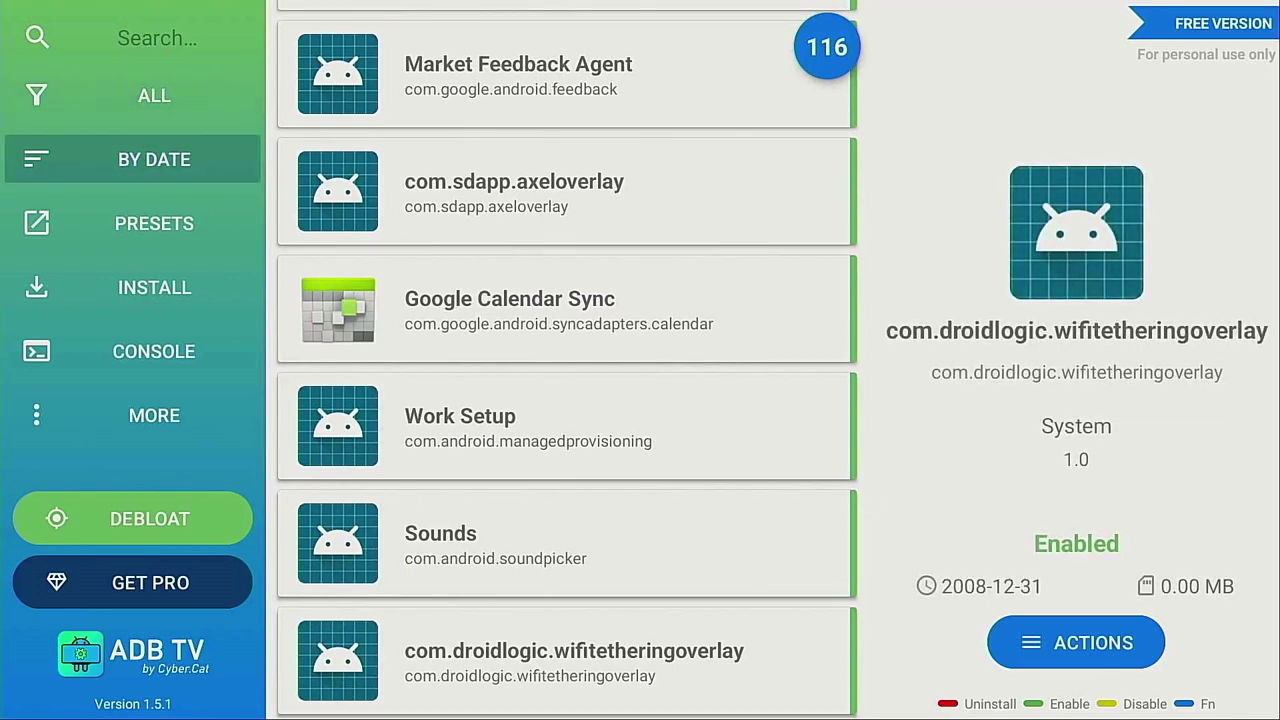
# Step through ADB TV's sidebar sections from BY DATE to MORE, then exit to Home
pyautogui.press('Down')
pyautogui.press('Down')
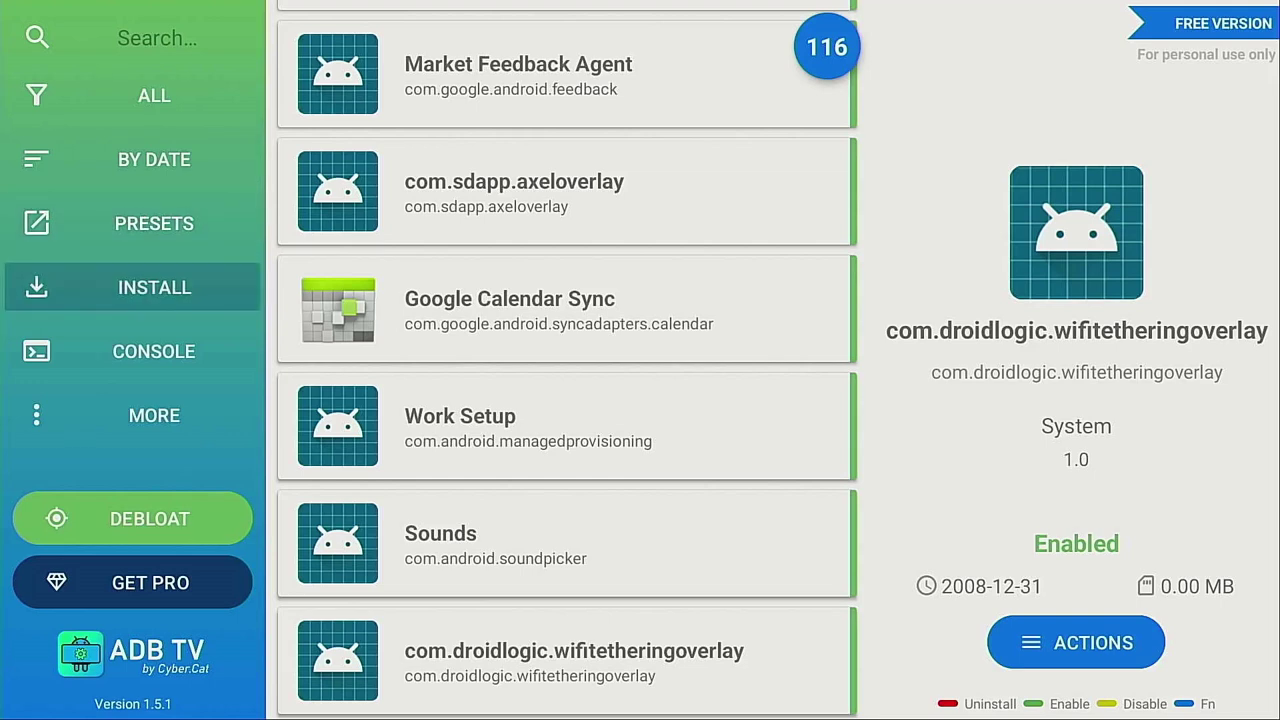
pyautogui.press('Down')
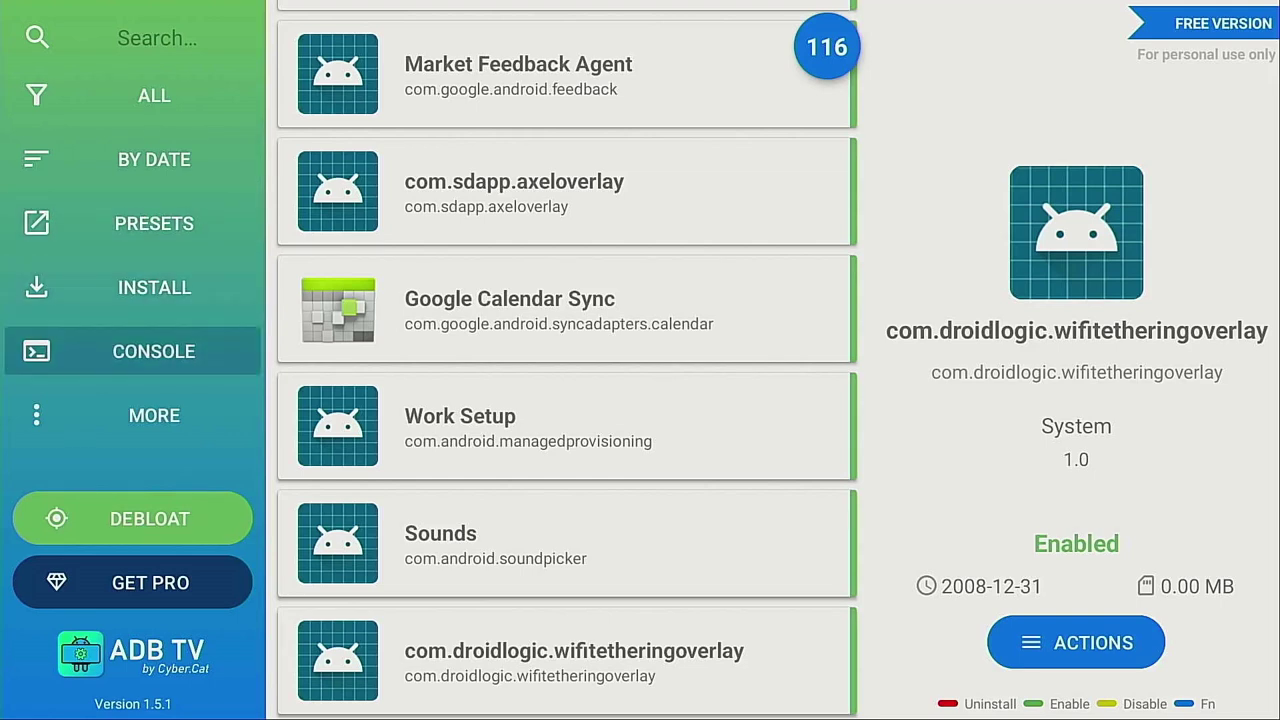
pyautogui.press('Down')
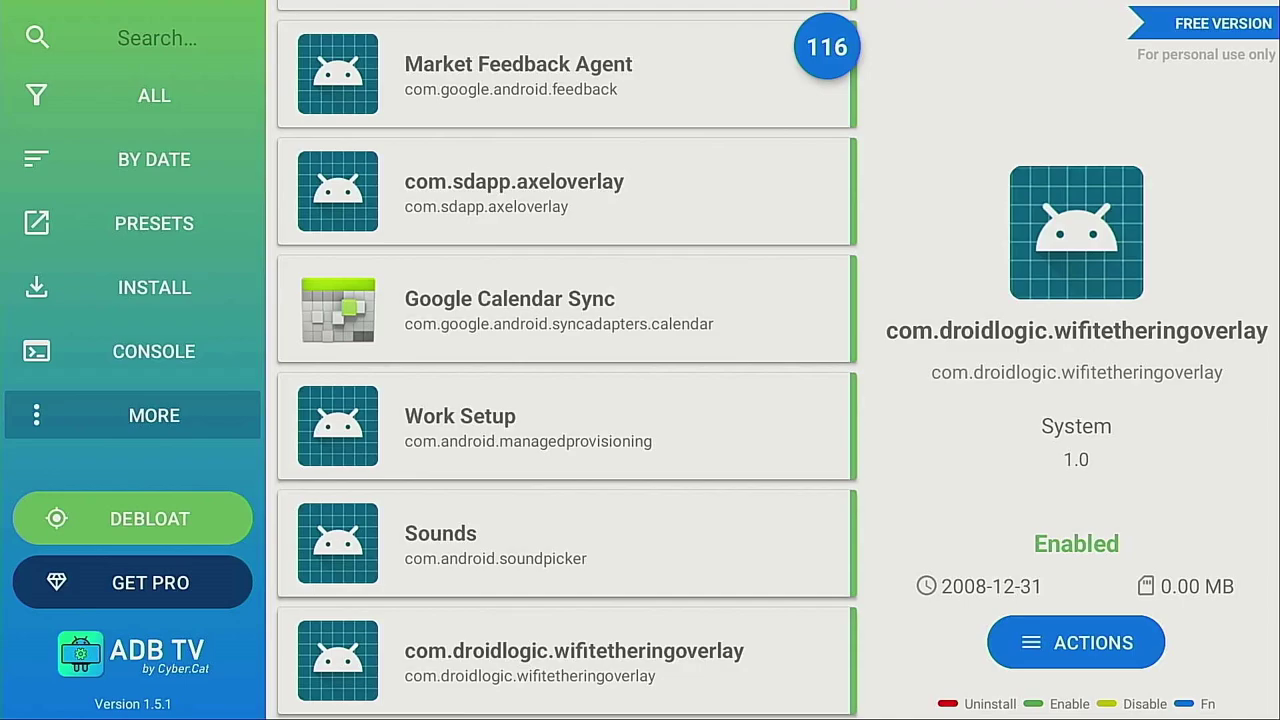
pyautogui.press('Home')
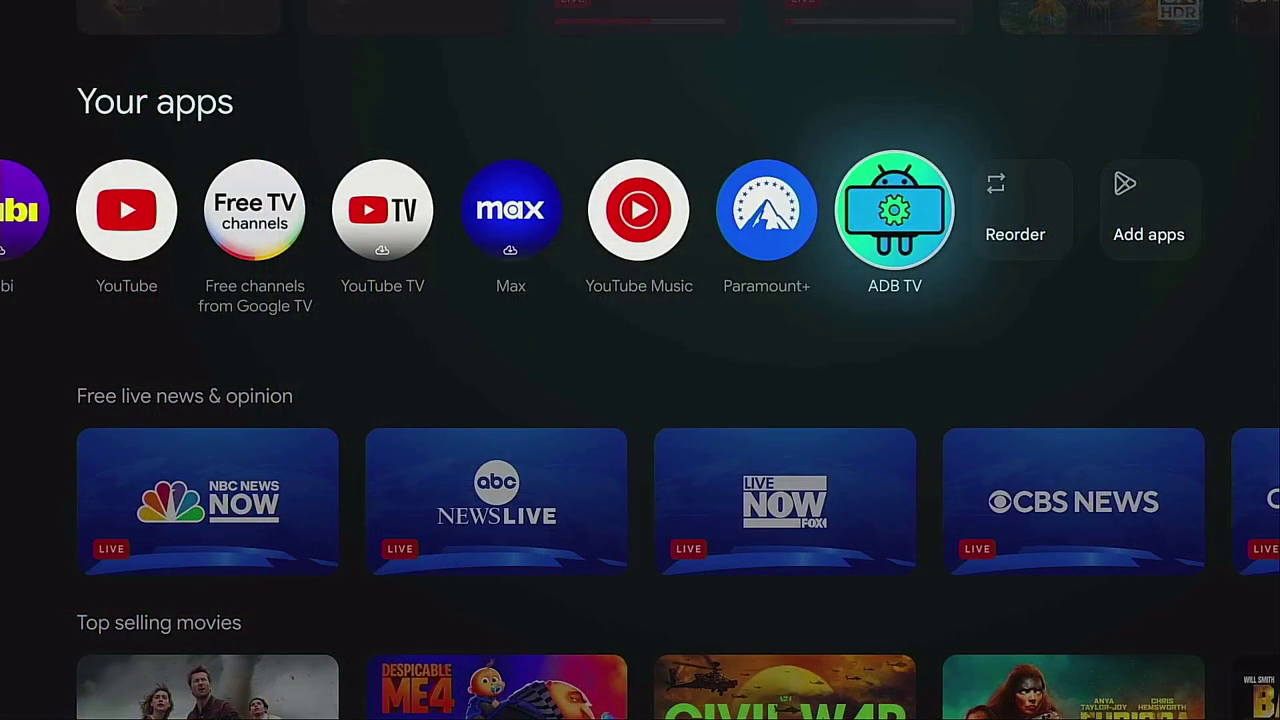
# Open the quick settings panel from the gear icon beside Search in the top bar
pyautogui.press('Escape')
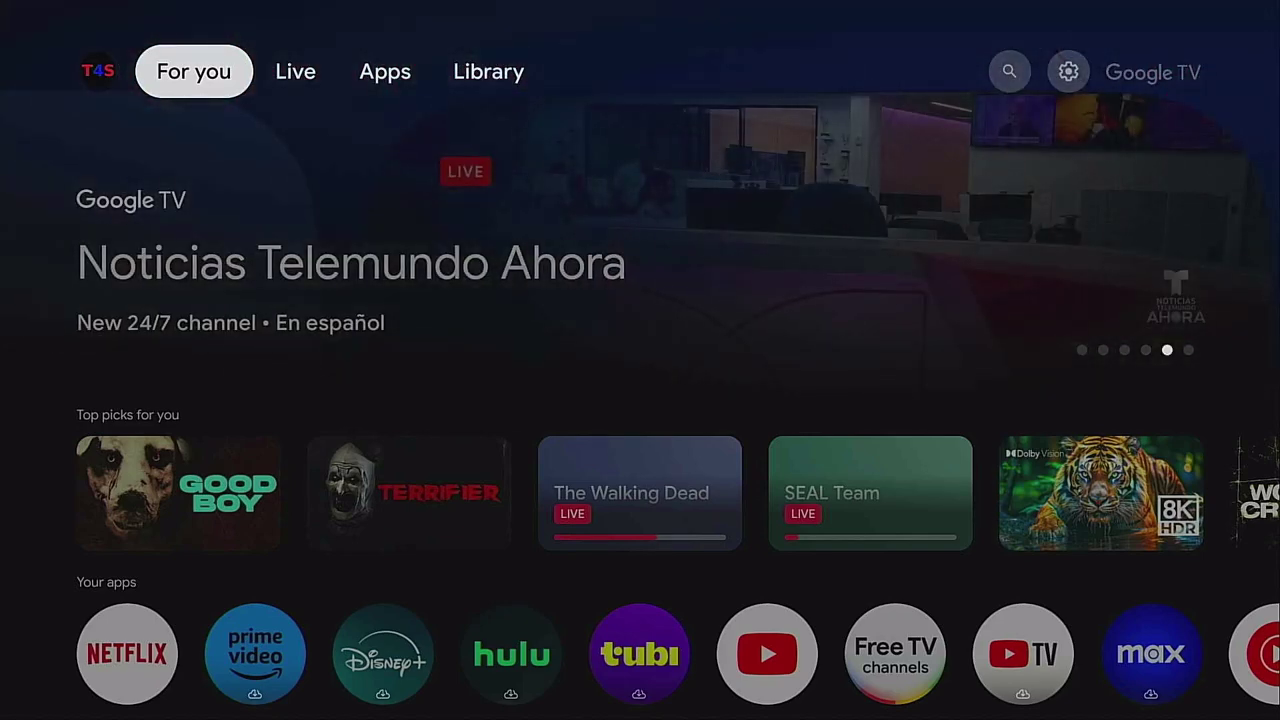
pyautogui.press('Right')
pyautogui.press('Right')
pyautogui.press('Right')
pyautogui.press('Right')
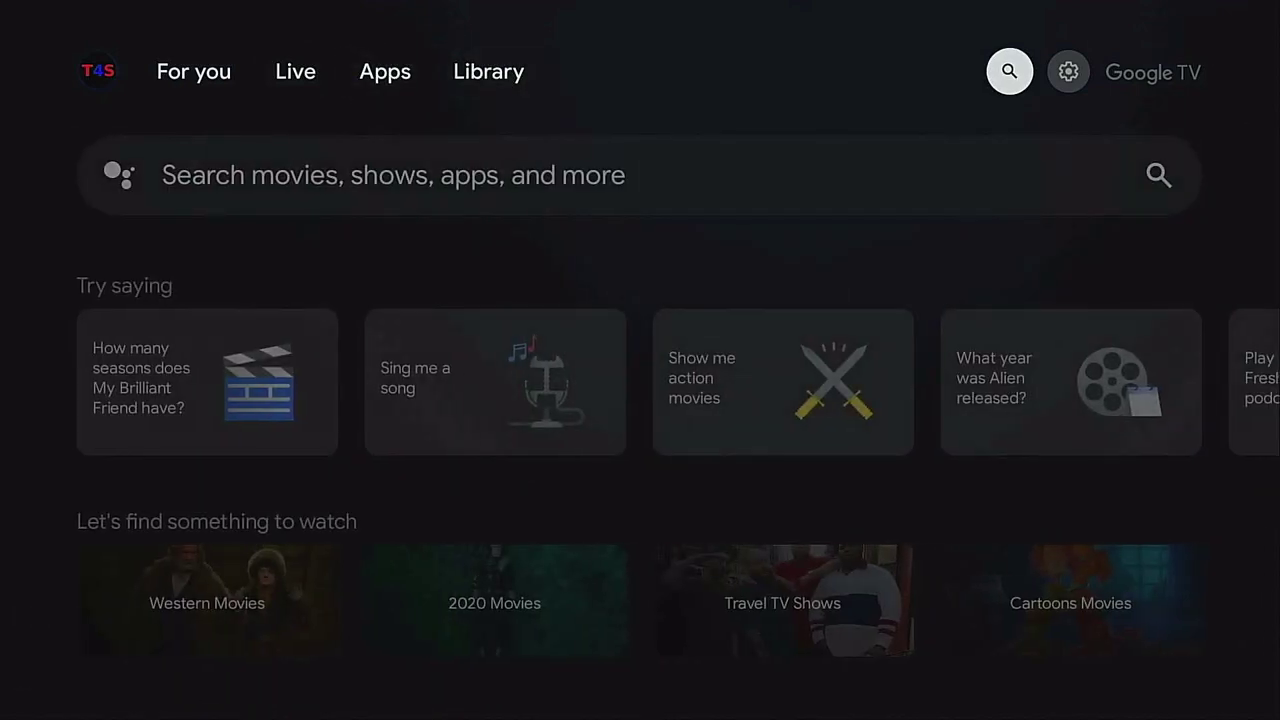
pyautogui.press('Right')
pyautogui.press('Return')
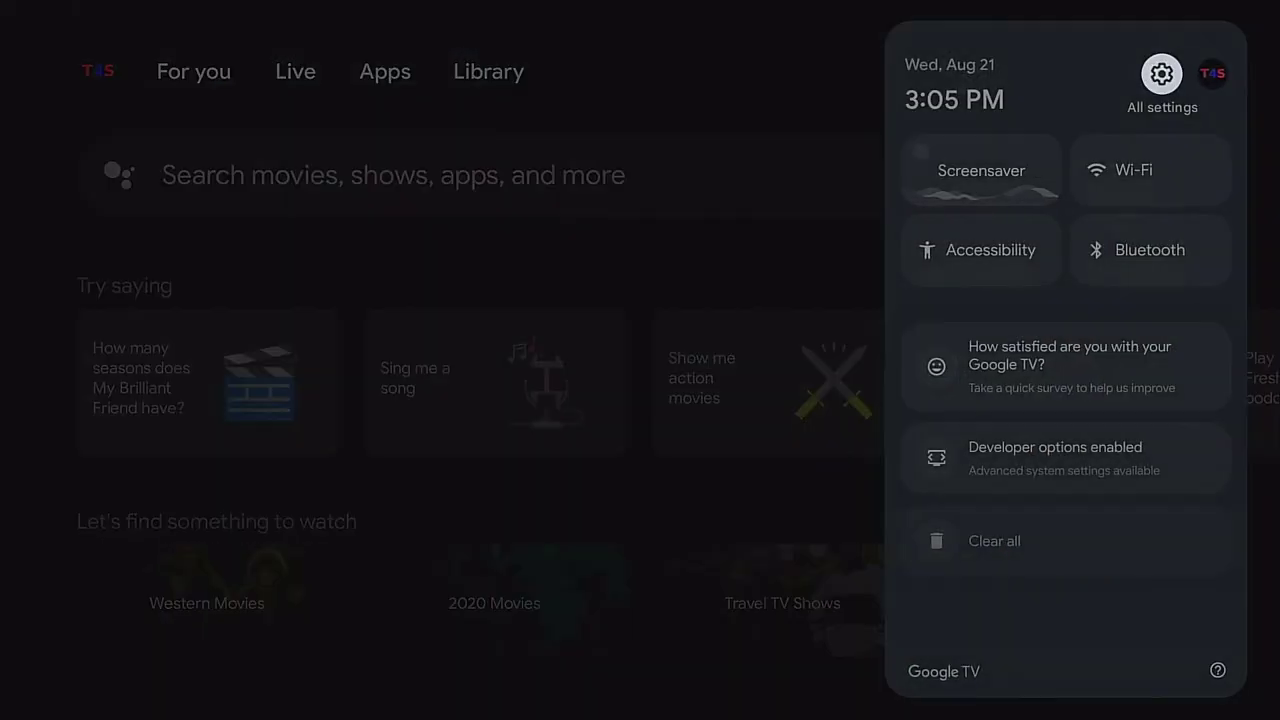
# Go to All settings > System > About
pyautogui.press('Return')
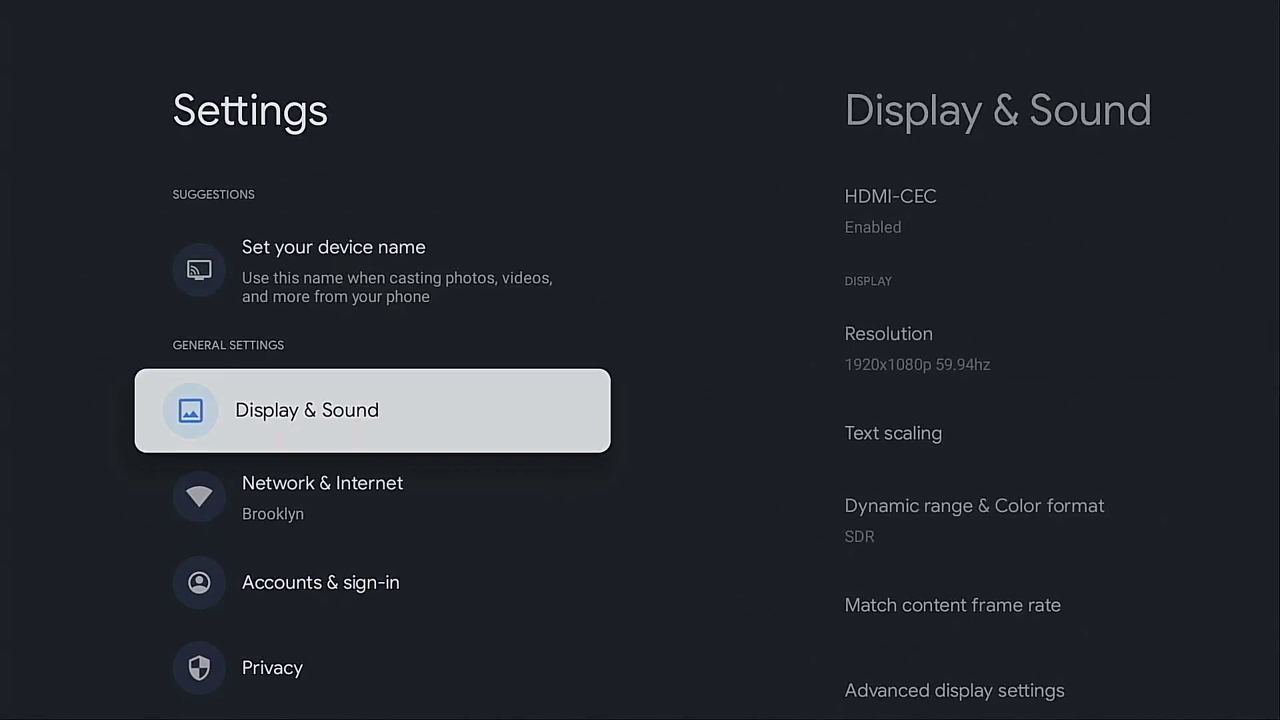
pyautogui.press('Down')
pyautogui.press('Down')
pyautogui.press('Down')
pyautogui.press('Down')
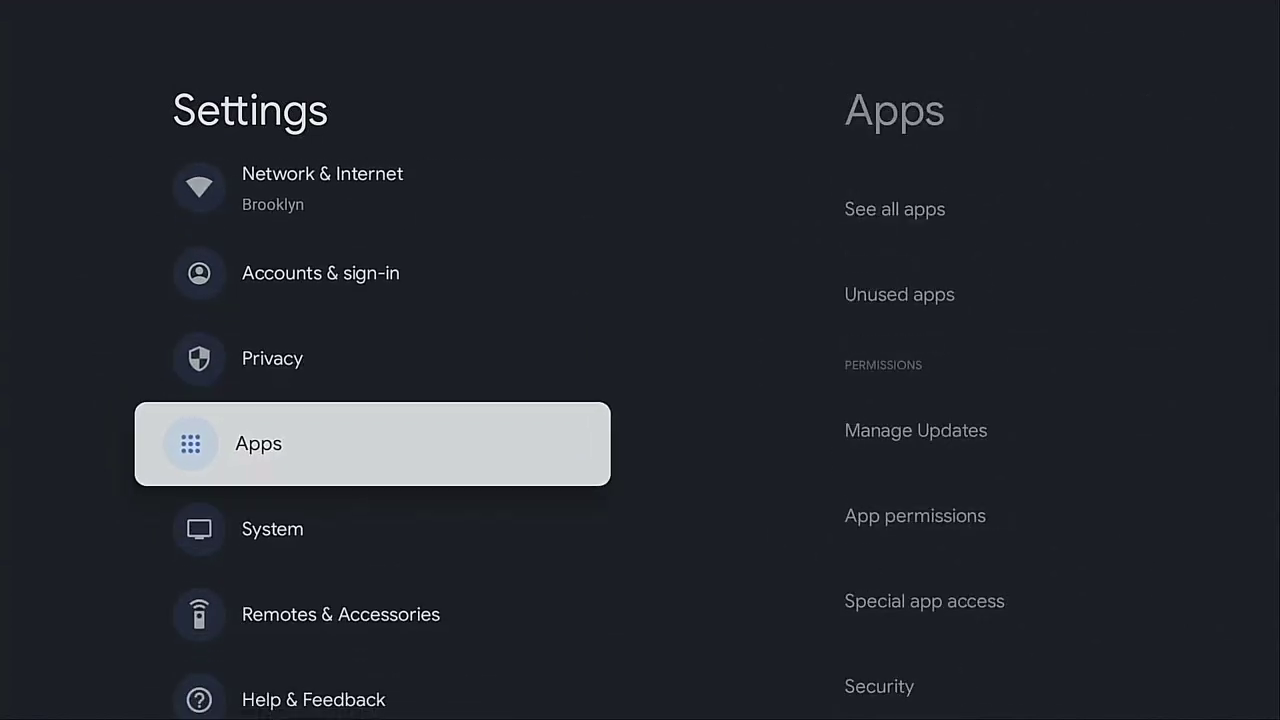
pyautogui.press('Down')
pyautogui.press('Return')
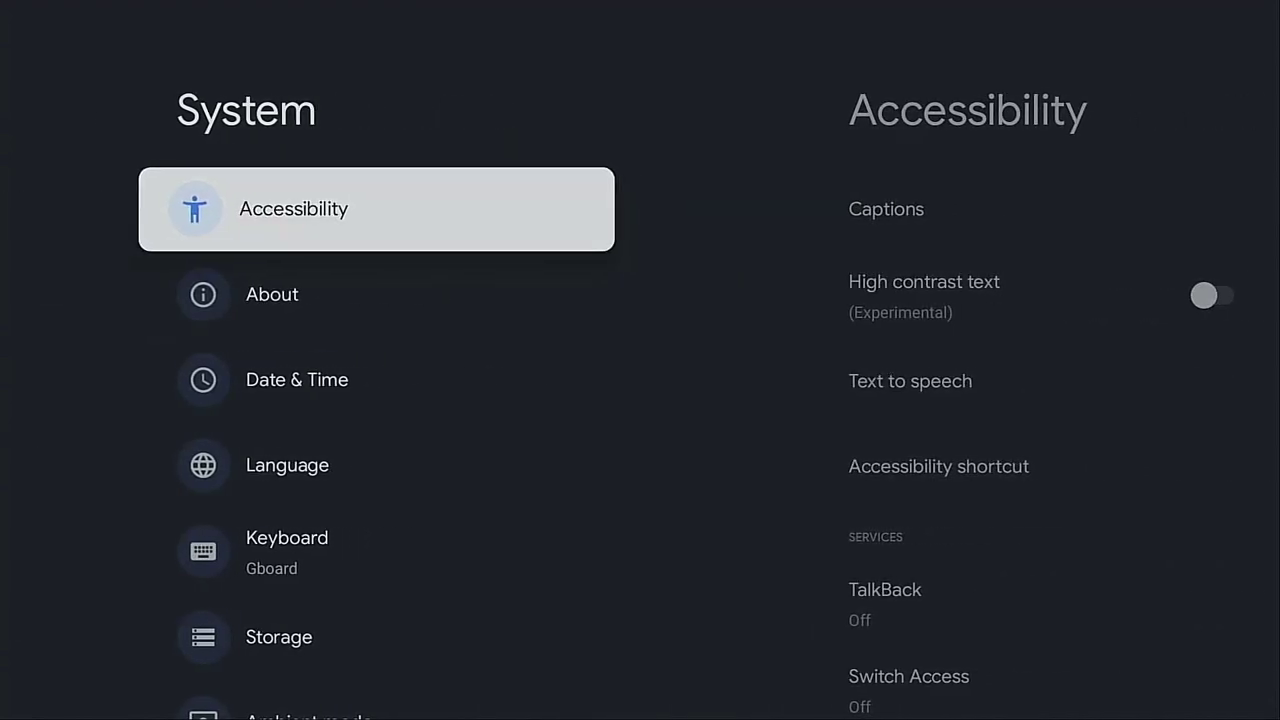
pyautogui.press('Down')
pyautogui.press('Return')
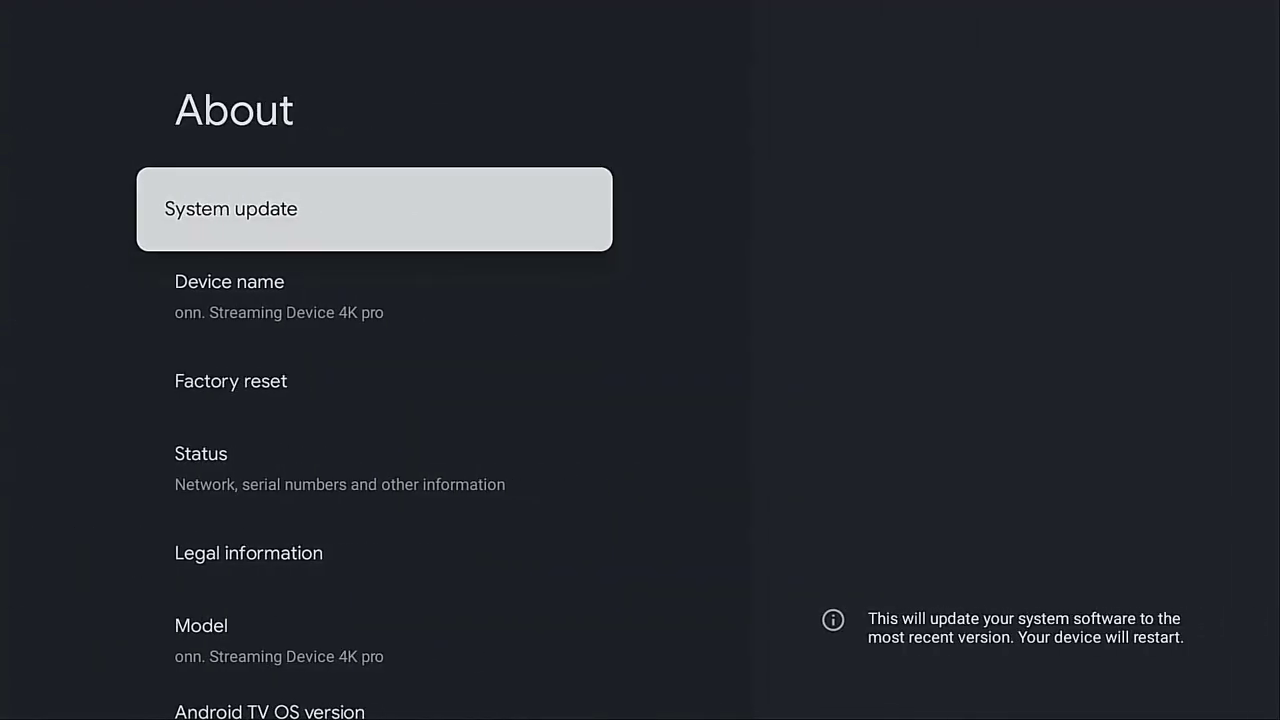
# Select the Android TV OS build entry twice to confirm developer mode, then return Home
pyautogui.press('Down')
pyautogui.press('Down')
pyautogui.press('Down')
pyautogui.press('Down')
pyautogui.press('Down')
pyautogui.press('Down')
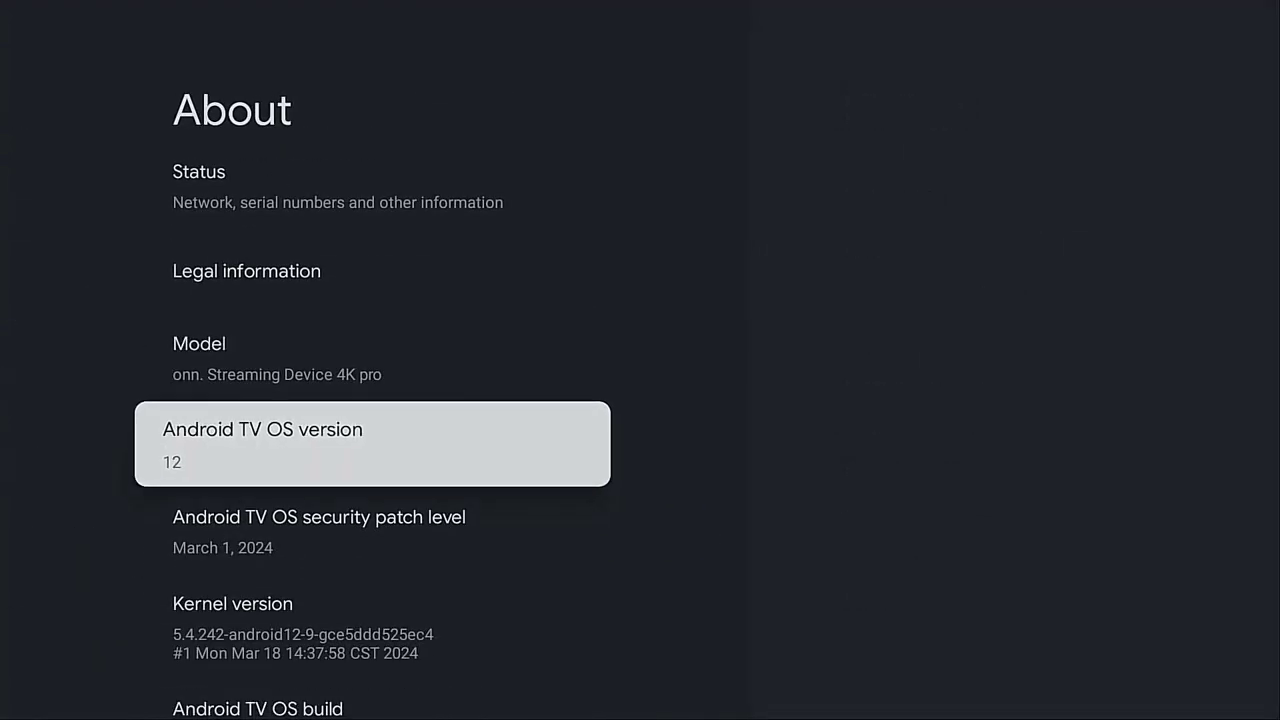
pyautogui.press('Down')
pyautogui.press('Down')
pyautogui.press('Down')
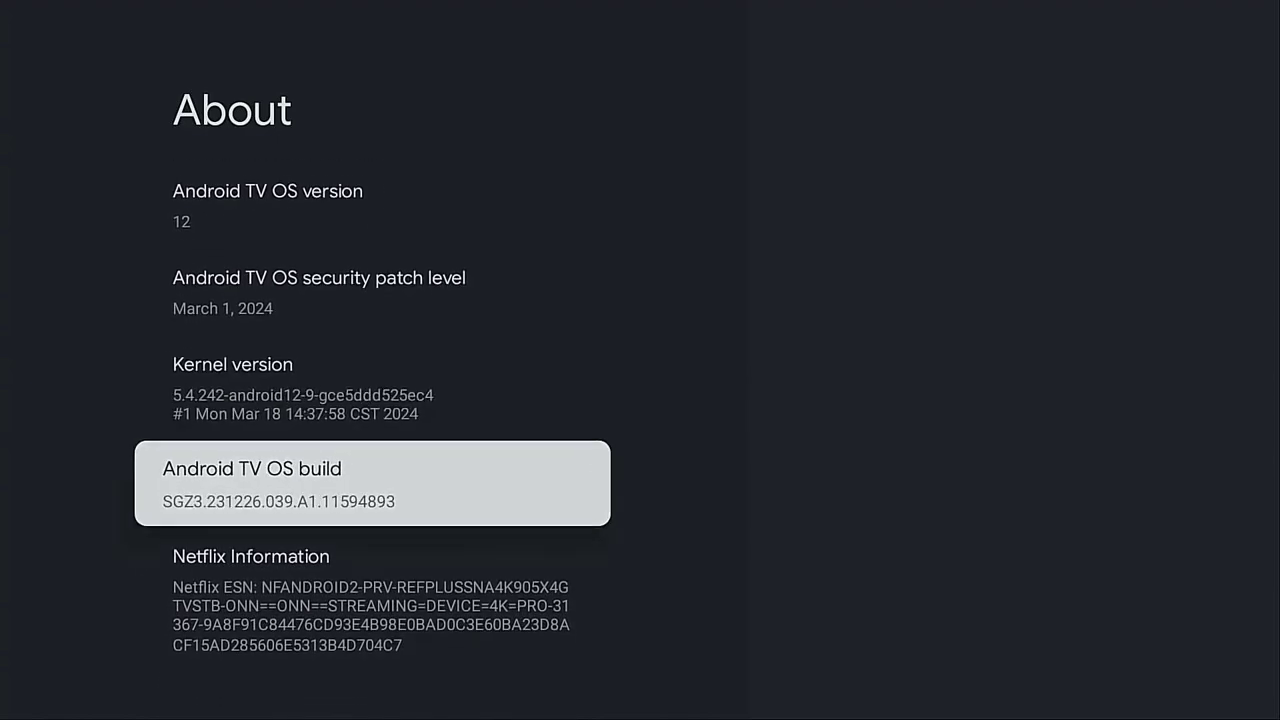
pyautogui.press('Return')
pyautogui.press('Return')
pyautogui.press('Return')
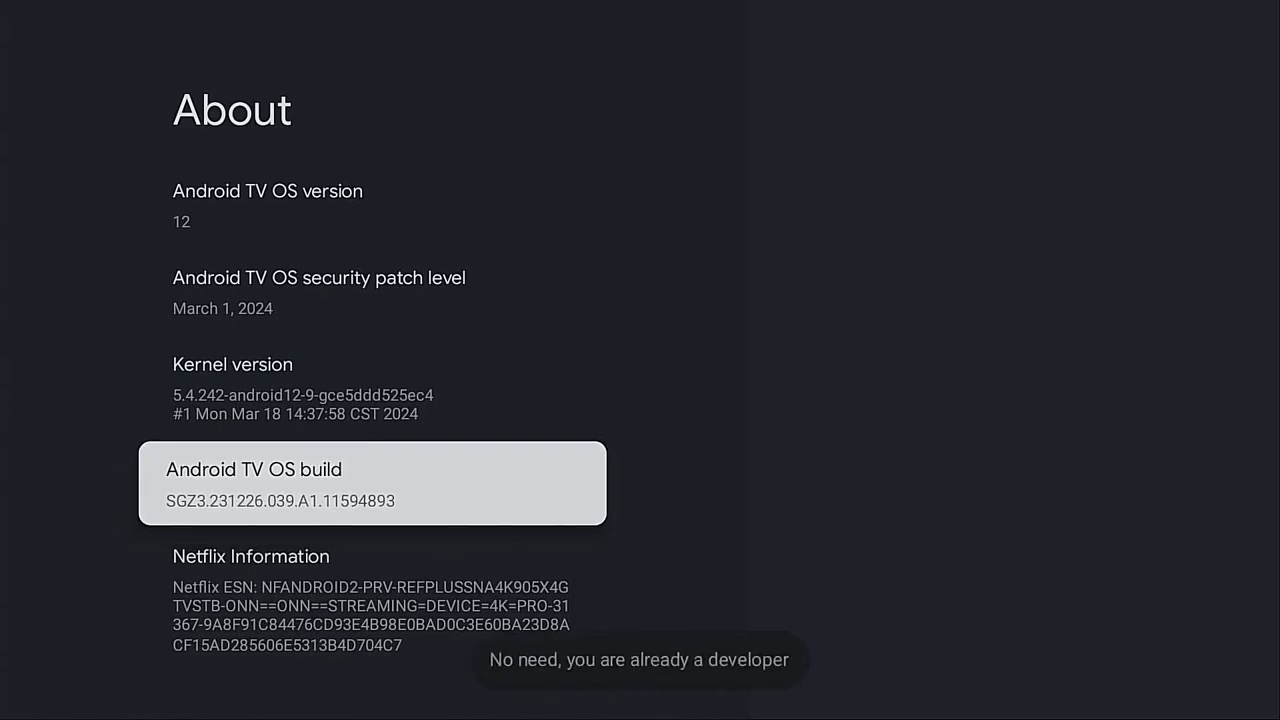
pyautogui.press('Return')
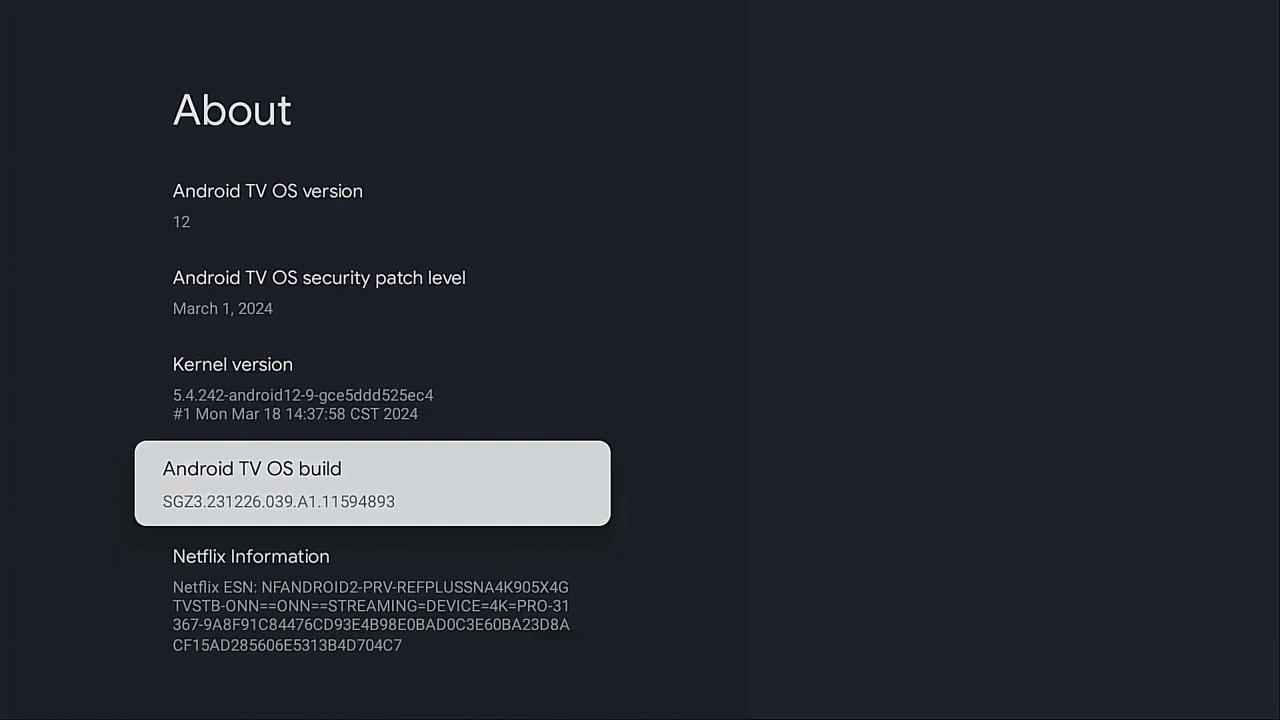
pyautogui.press('Home')
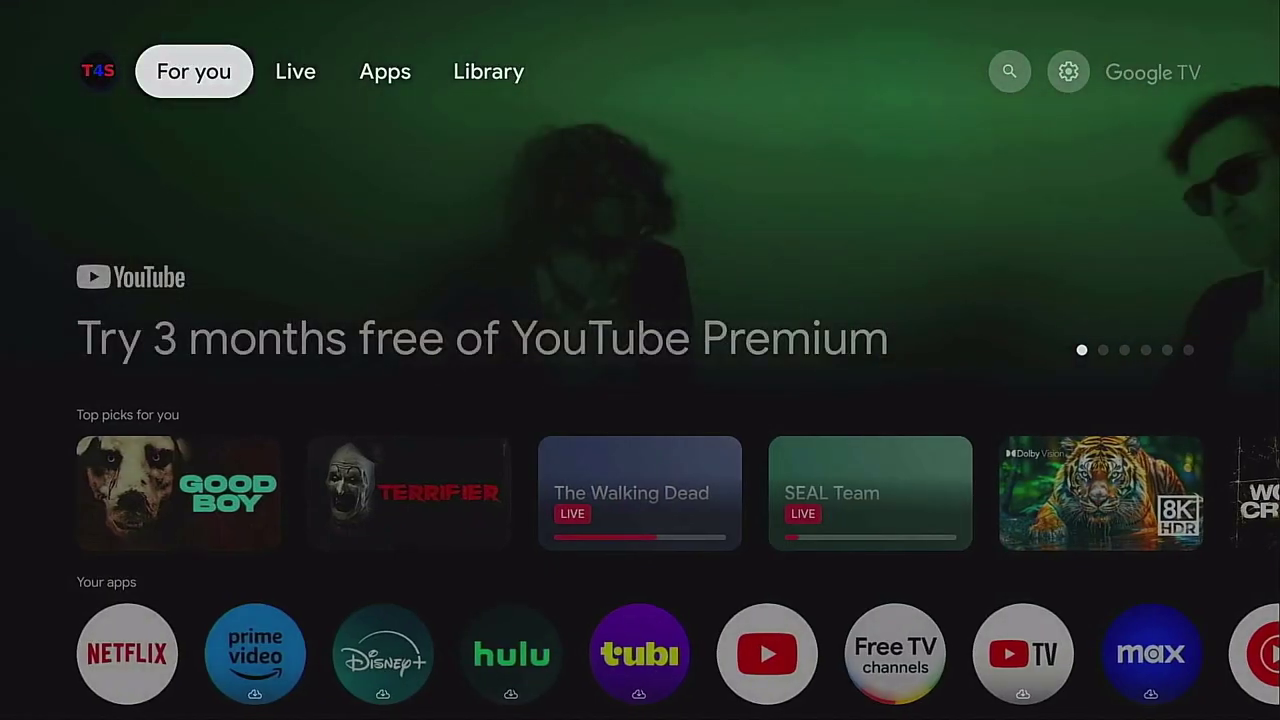